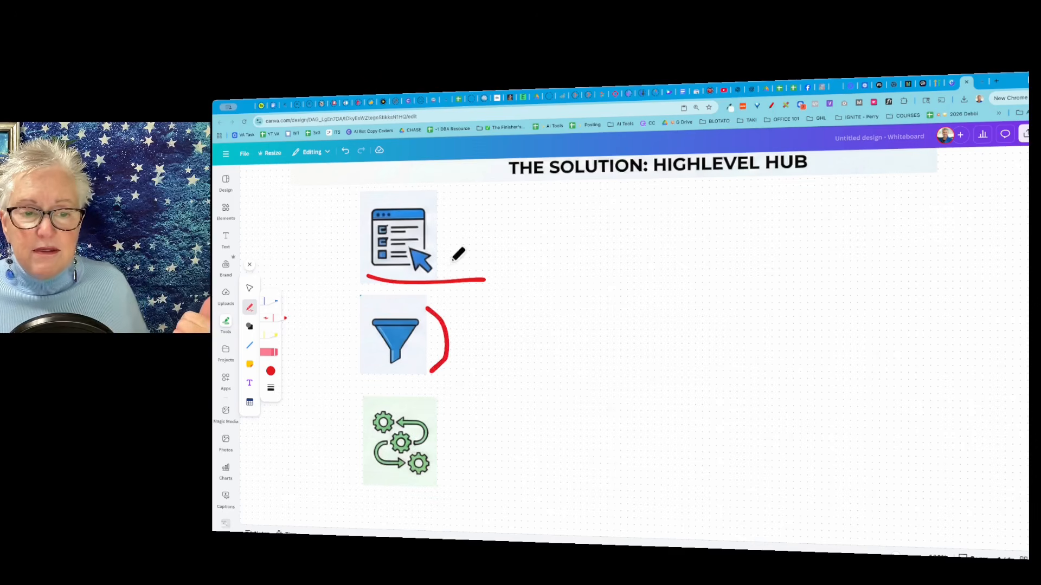
Draw a red pen stroke from beside the funnel picture down toward the gears picture on the whiteboard.
{"action": "mouse_move", "coordinate": [447, 351]}
{"action": "left_mouse_down"}
{"action": "mouse_move", "coordinate": [457, 420]}
{"action": "mouse_move", "coordinate": [438, 441]}
{"action": "mouse_move", "coordinate": [439, 421]}
{"action": "mouse_move", "coordinate": [438, 441]}
{"action": "mouse_move", "coordinate": [473, 437]}
{"action": "left_mouse_up"}
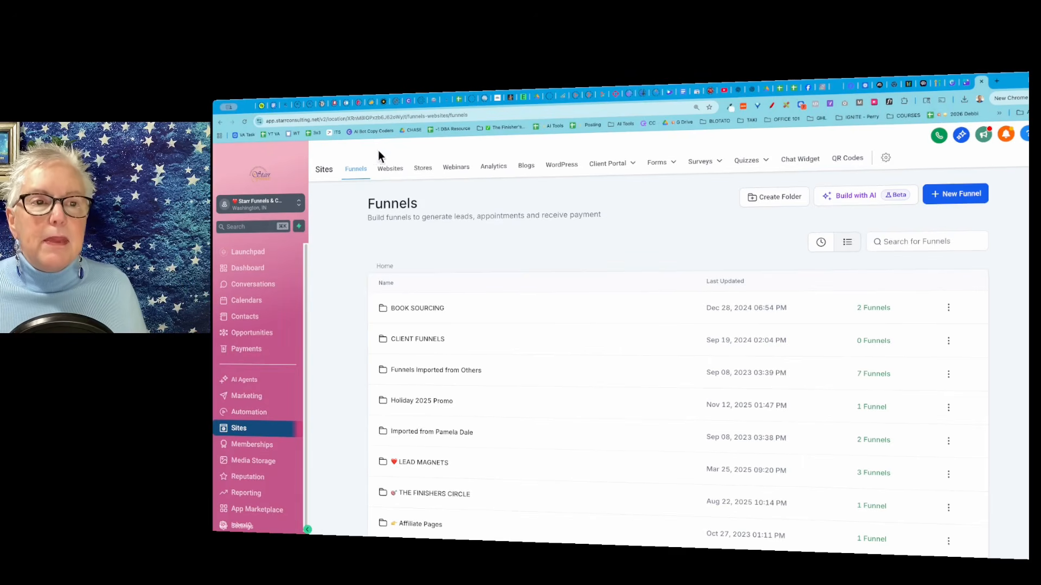
Switch to HighLevel, look at the Quizzes options for Sites and view the Automation workflow list.
{"action": "left_click", "coordinate": [764, 163]}
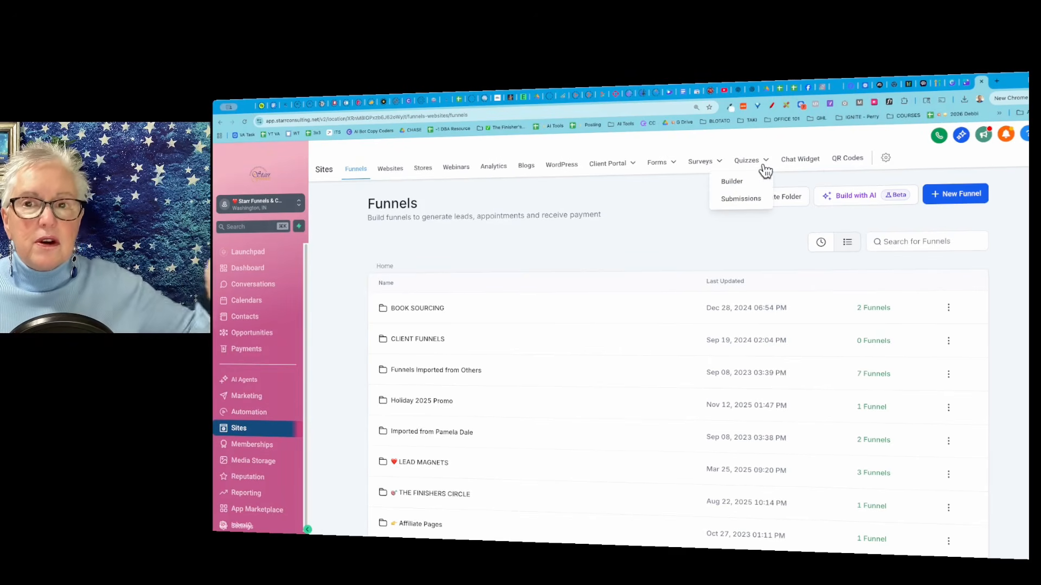
{"action": "mouse_move", "coordinate": [614, 170]}
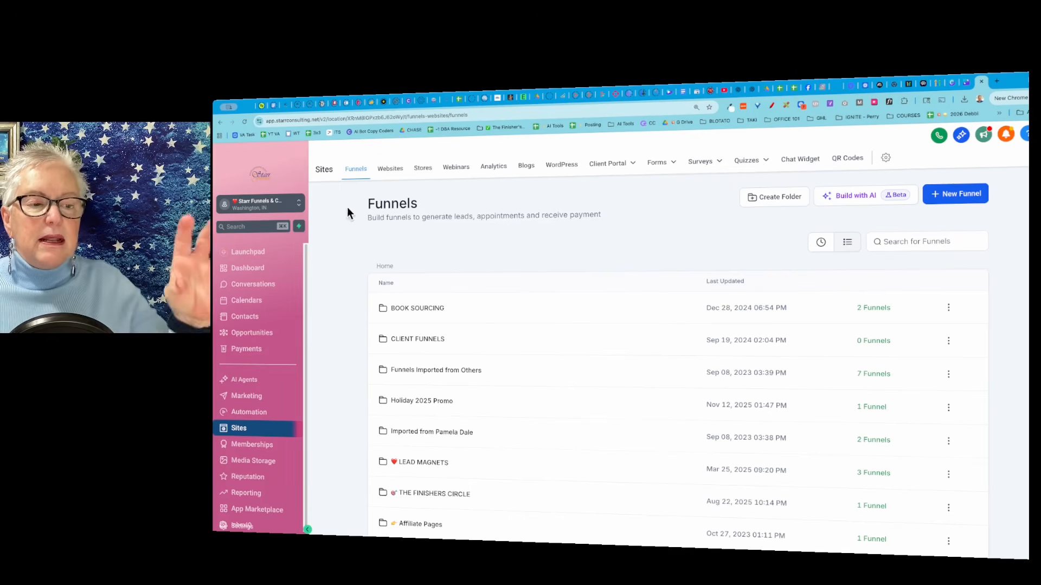
{"action": "left_click", "coordinate": [259, 418]}
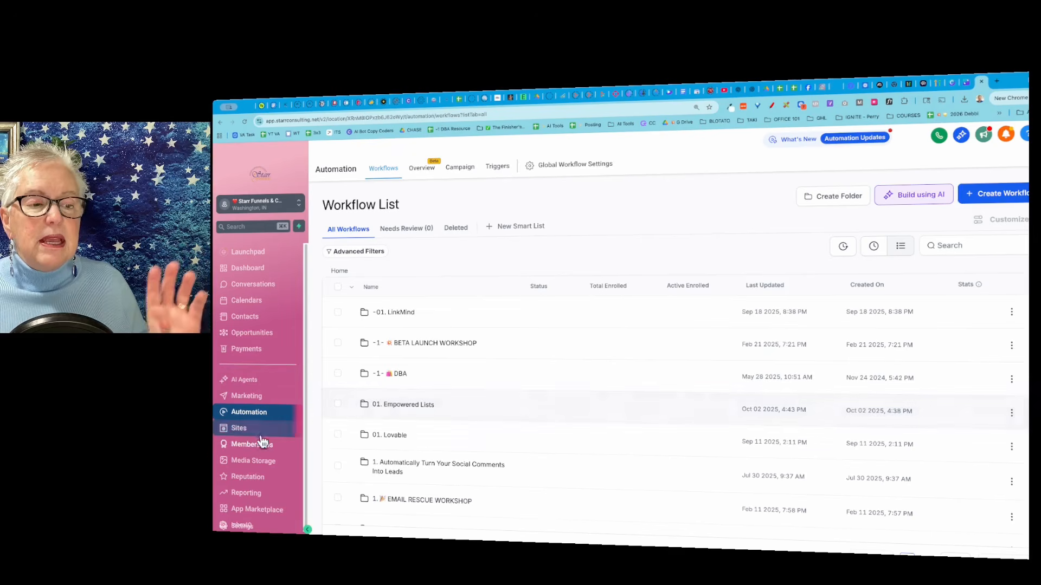
Return to Sites, open the form builder's list and look through the existing forms.
{"action": "left_click", "coordinate": [239, 429]}
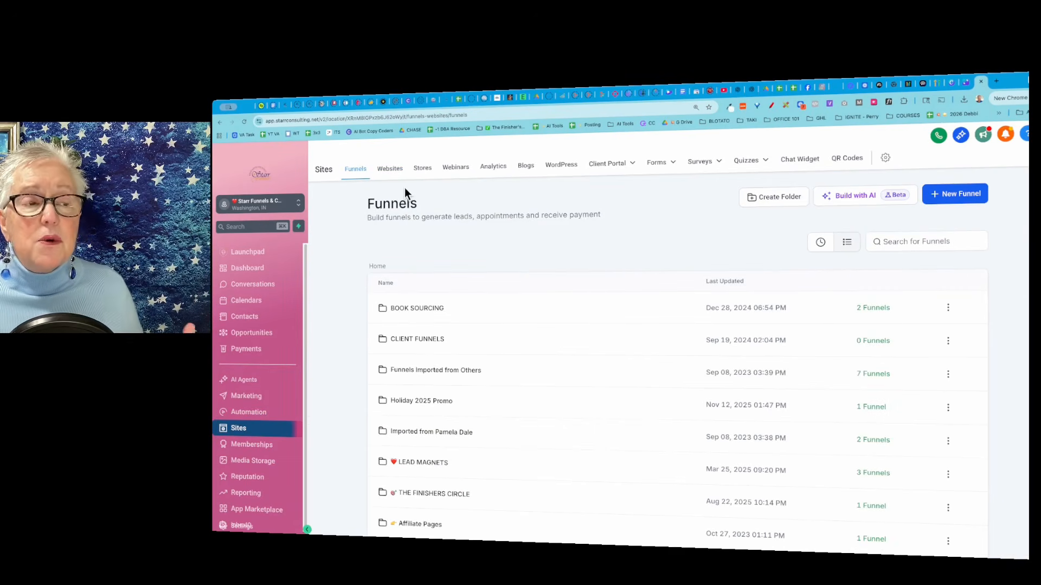
{"action": "mouse_move", "coordinate": [670, 168]}
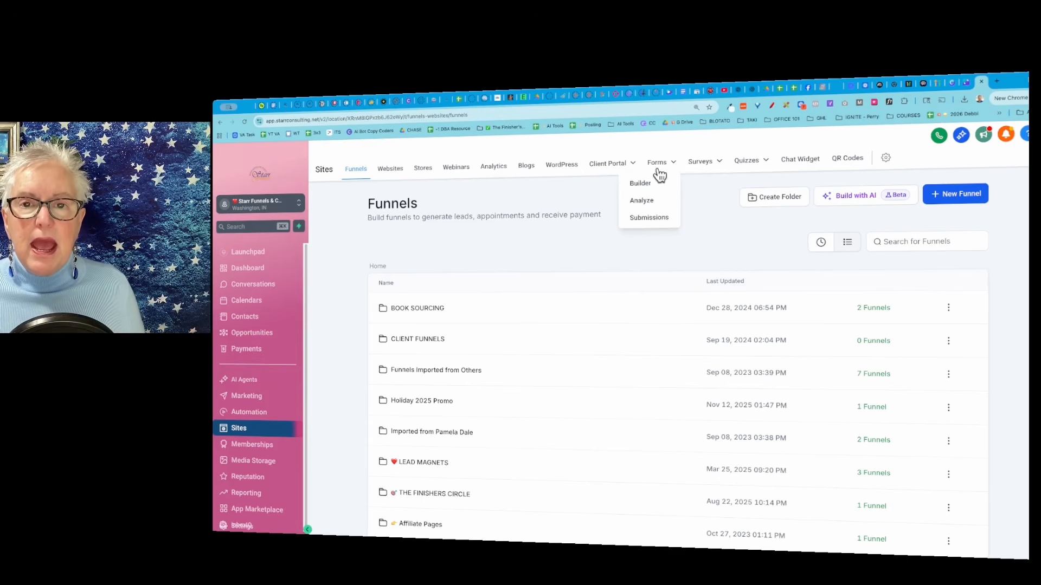
{"action": "left_click", "coordinate": [641, 184]}
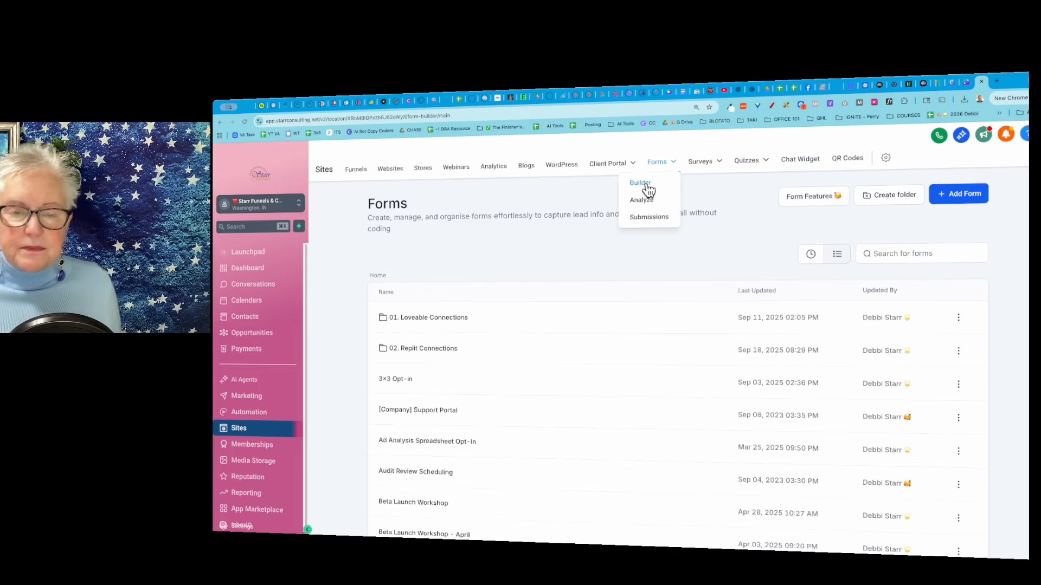
{"action": "scroll", "coordinate": [623, 421], "scroll_direction": "down", "scroll_amount": 3}
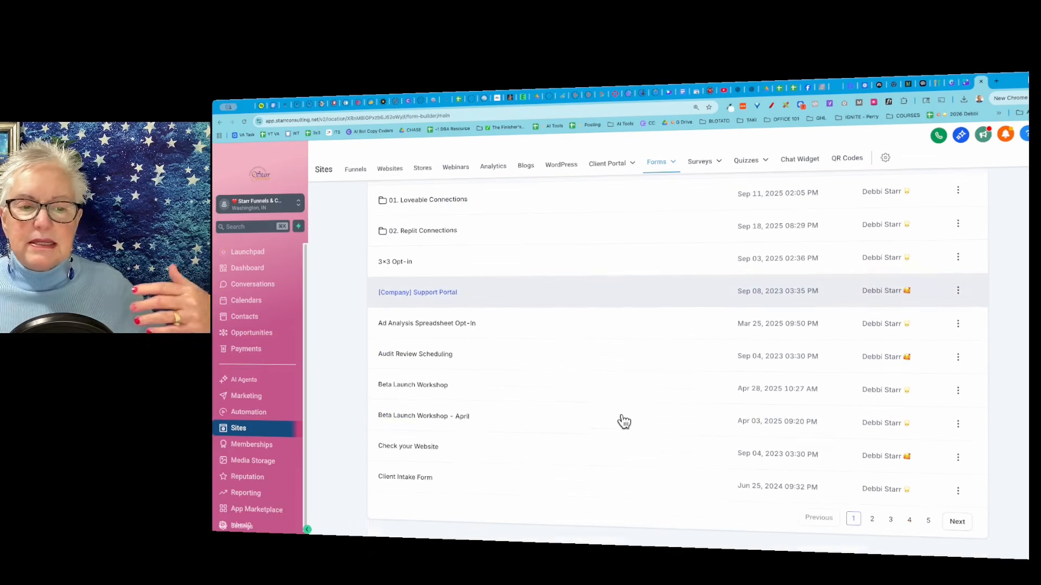
{"action": "scroll", "coordinate": [624, 421], "scroll_direction": "up", "scroll_amount": 3}
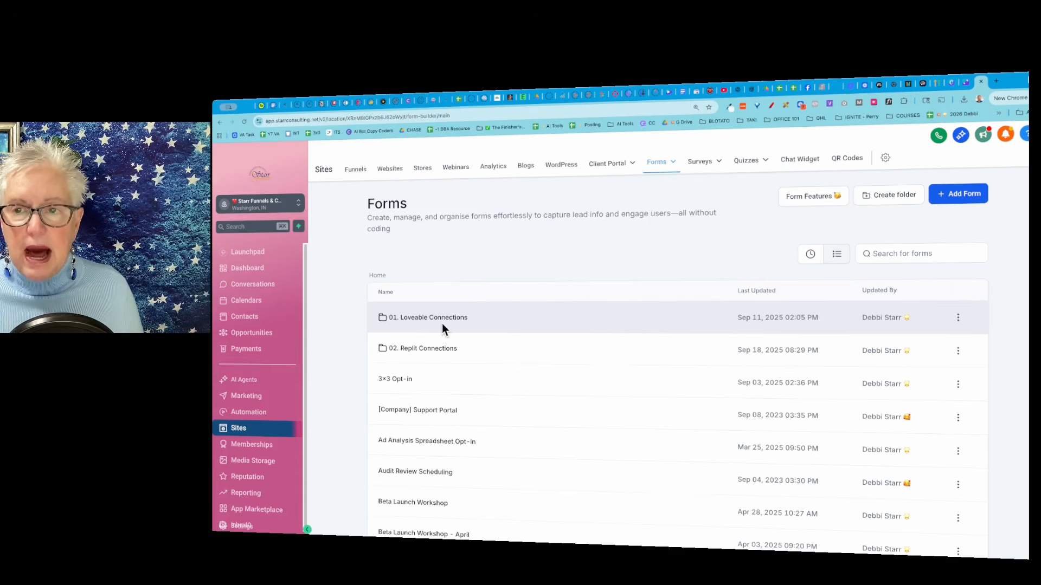
Start a new form from templates and browse the full form template library.
{"action": "left_click", "coordinate": [963, 197]}
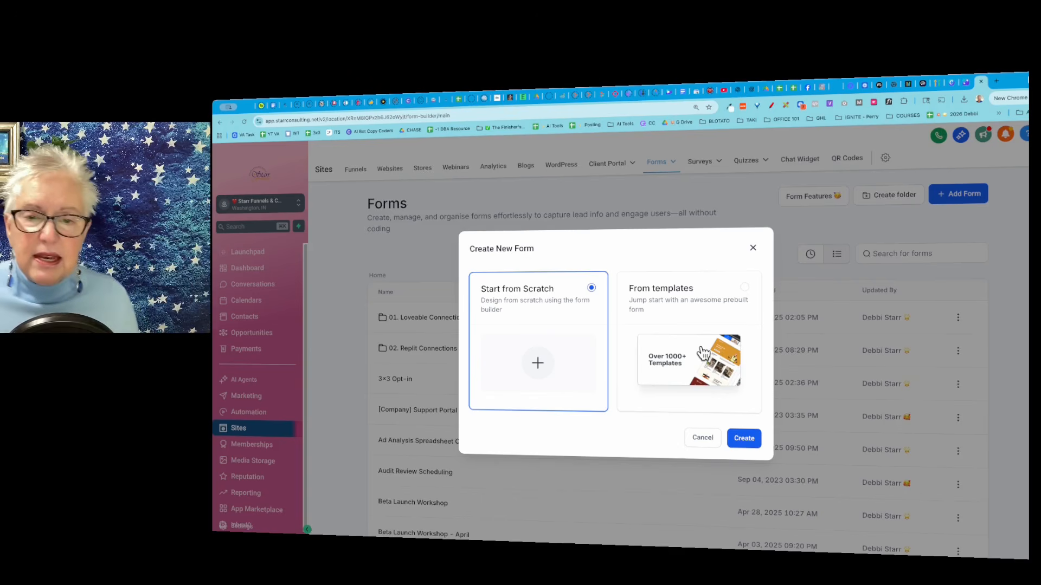
{"action": "left_click", "coordinate": [745, 289]}
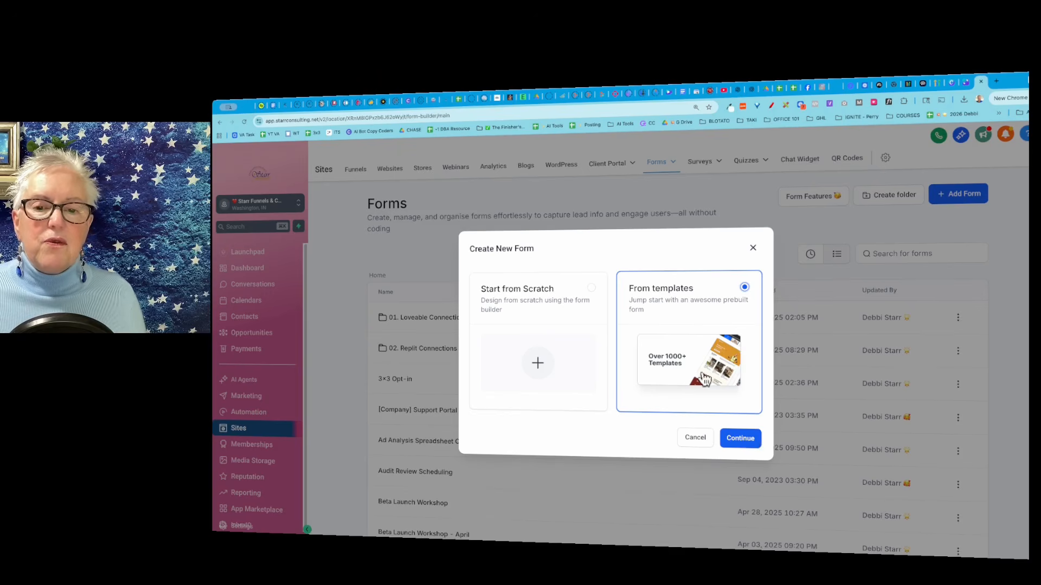
{"action": "left_click", "coordinate": [740, 439]}
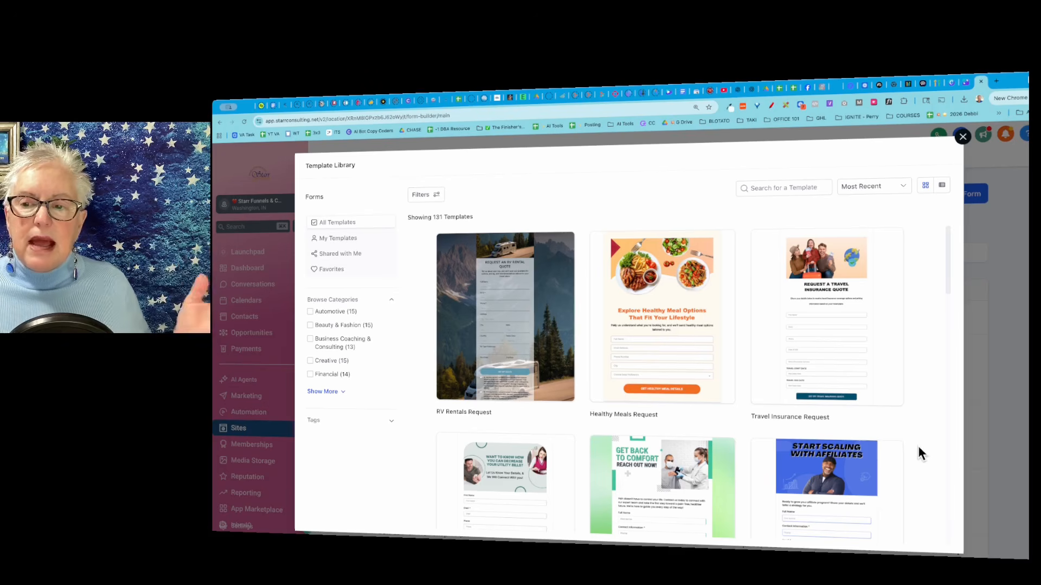
{"action": "scroll", "coordinate": [919, 447], "scroll_direction": "down", "scroll_amount": 3}
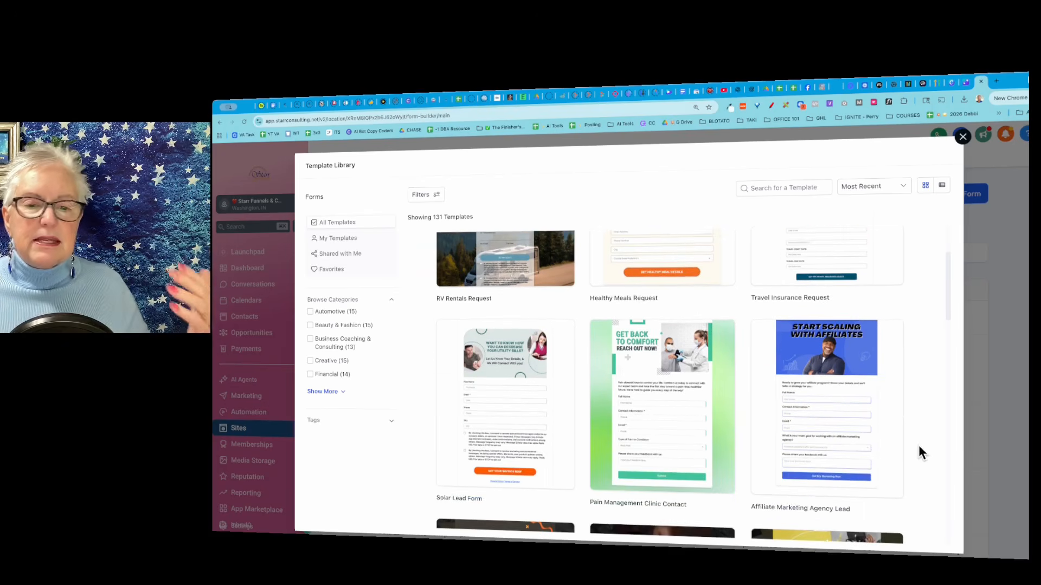
{"action": "scroll", "coordinate": [919, 446], "scroll_direction": "down", "scroll_amount": 3}
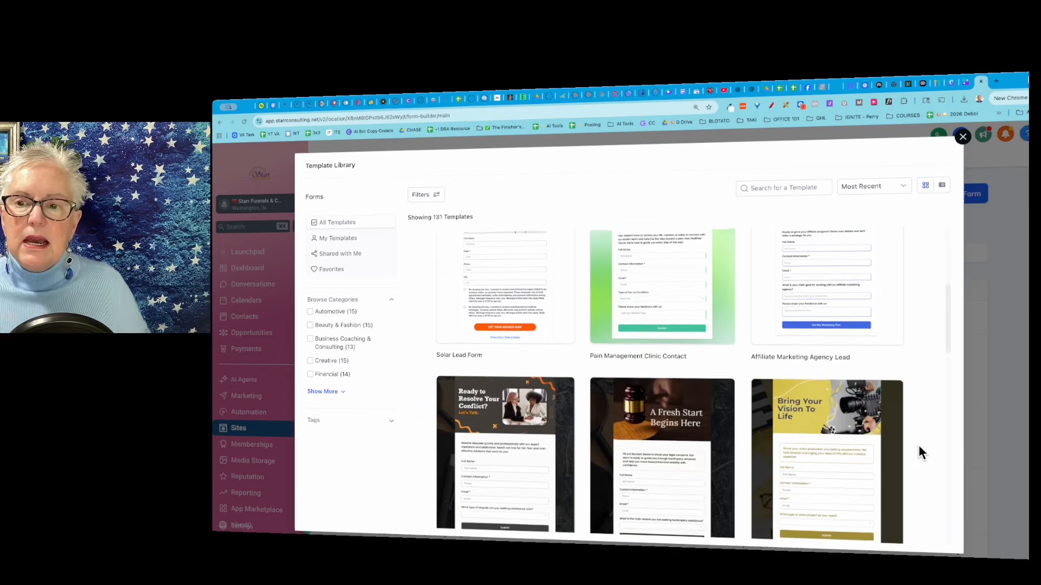
{"action": "scroll", "coordinate": [918, 447], "scroll_direction": "down", "scroll_amount": 6}
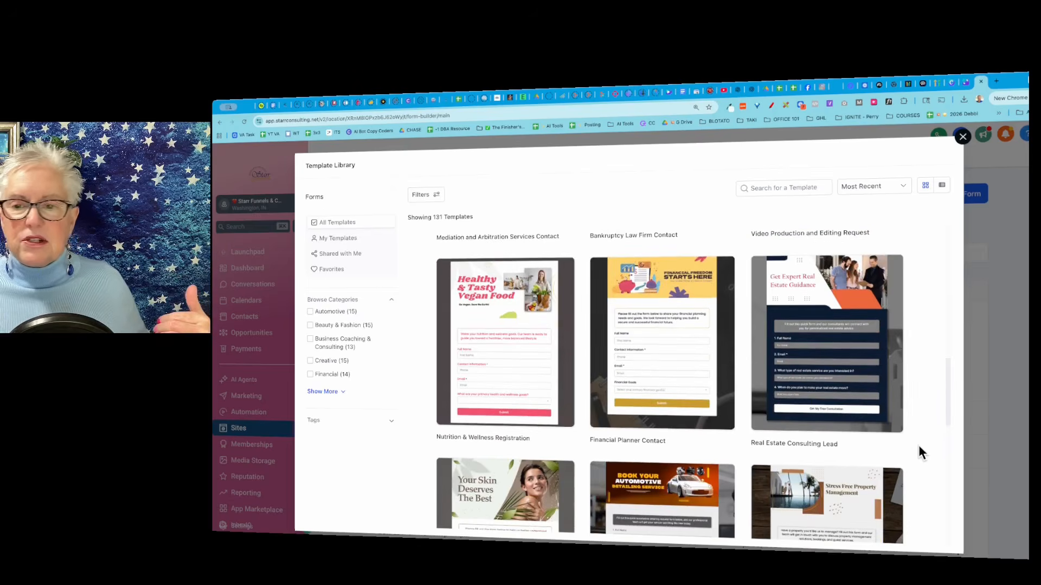
{"action": "scroll", "coordinate": [918, 450], "scroll_direction": "down", "scroll_amount": 3}
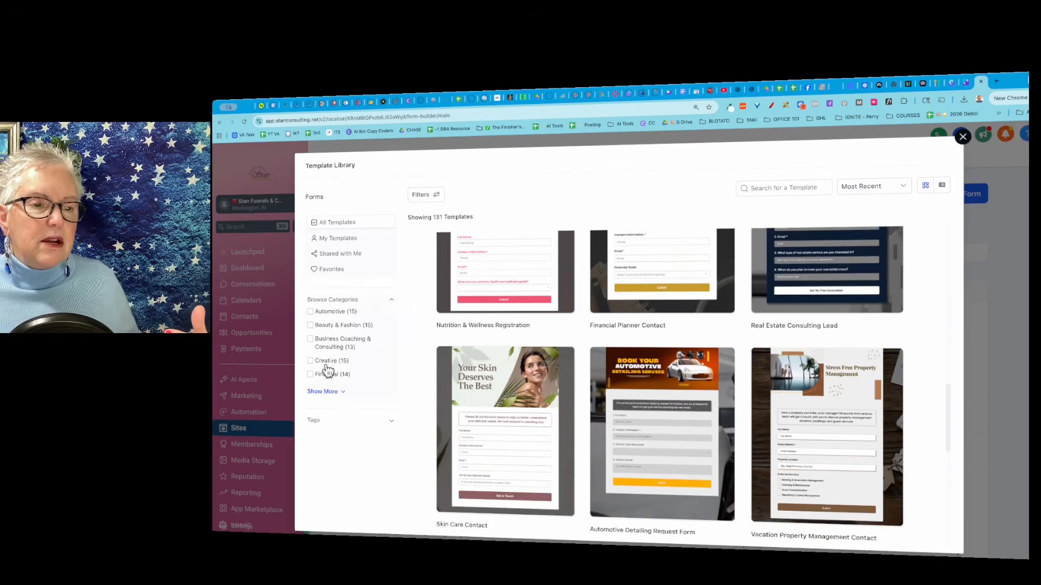
Filter the form templates to Business Coaching & Consulting, browse them and close the template library.
{"action": "left_click", "coordinate": [310, 340]}
{"action": "scroll", "coordinate": [861, 488], "scroll_direction": "up", "scroll_amount": 2}
{"action": "scroll", "coordinate": [855, 488], "scroll_direction": "up", "scroll_amount": 3}
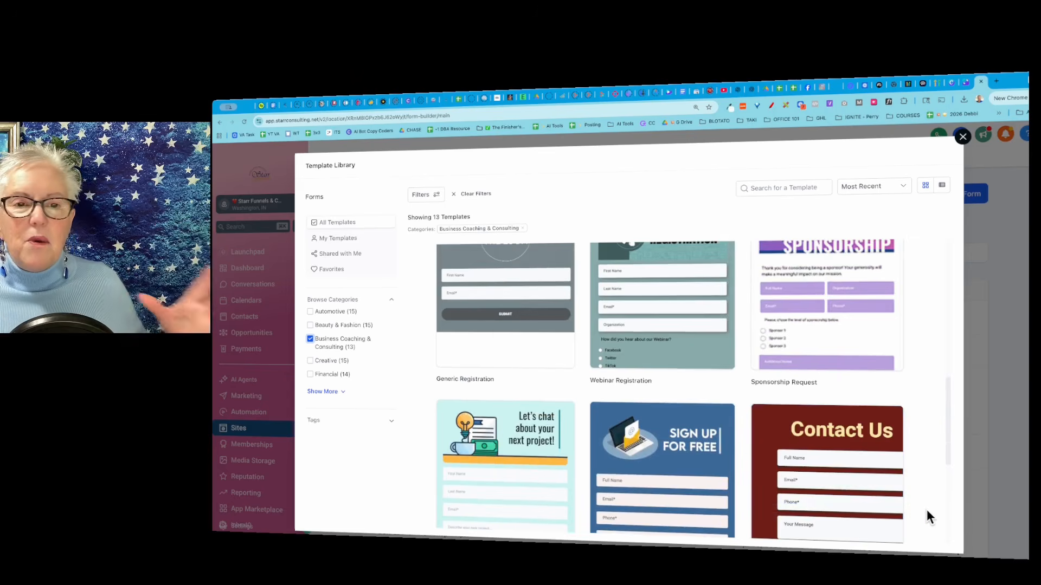
{"action": "scroll", "coordinate": [926, 511], "scroll_direction": "up", "scroll_amount": 3}
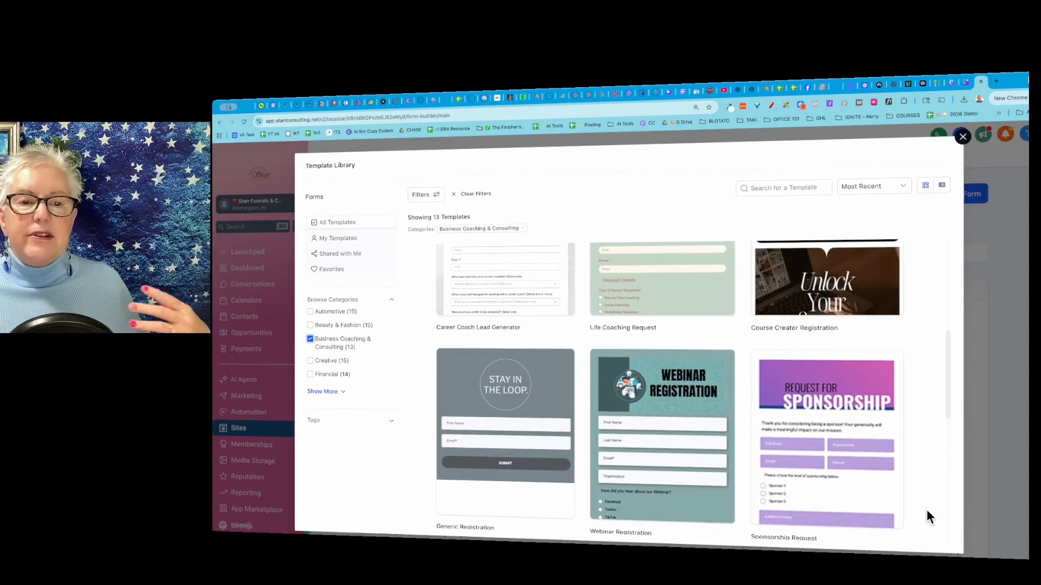
{"action": "scroll", "coordinate": [926, 517], "scroll_direction": "down", "scroll_amount": 2}
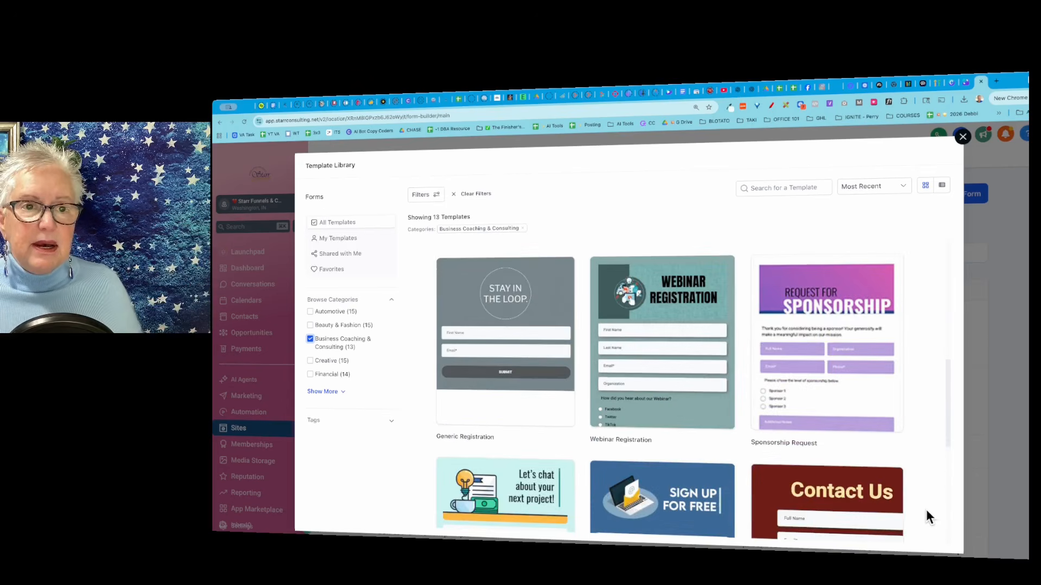
{"action": "scroll", "coordinate": [926, 516], "scroll_direction": "down", "scroll_amount": 3}
{"action": "scroll", "coordinate": [927, 512], "scroll_direction": "up", "scroll_amount": 6}
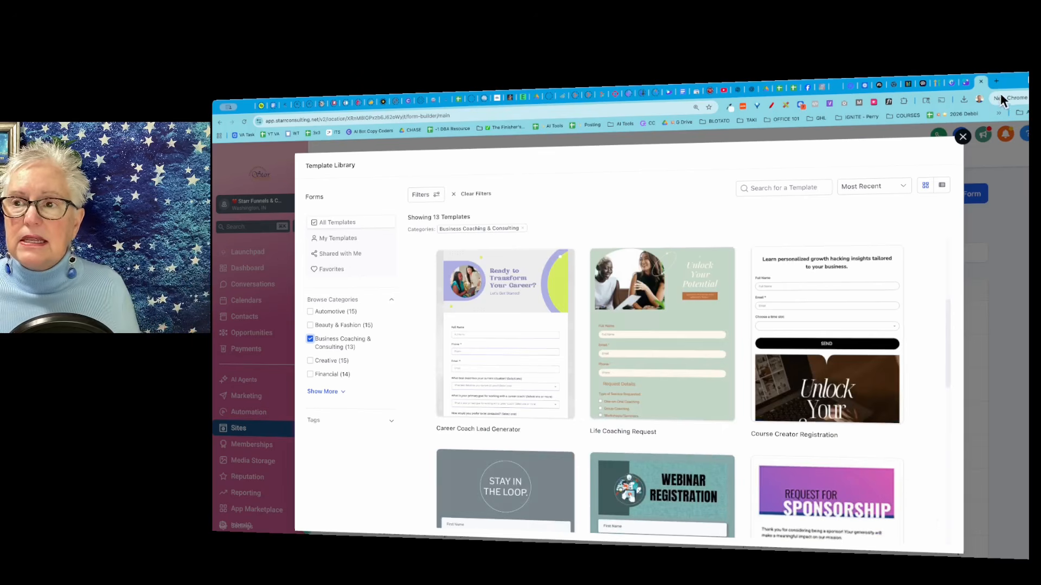
{"action": "left_click", "coordinate": [965, 138]}
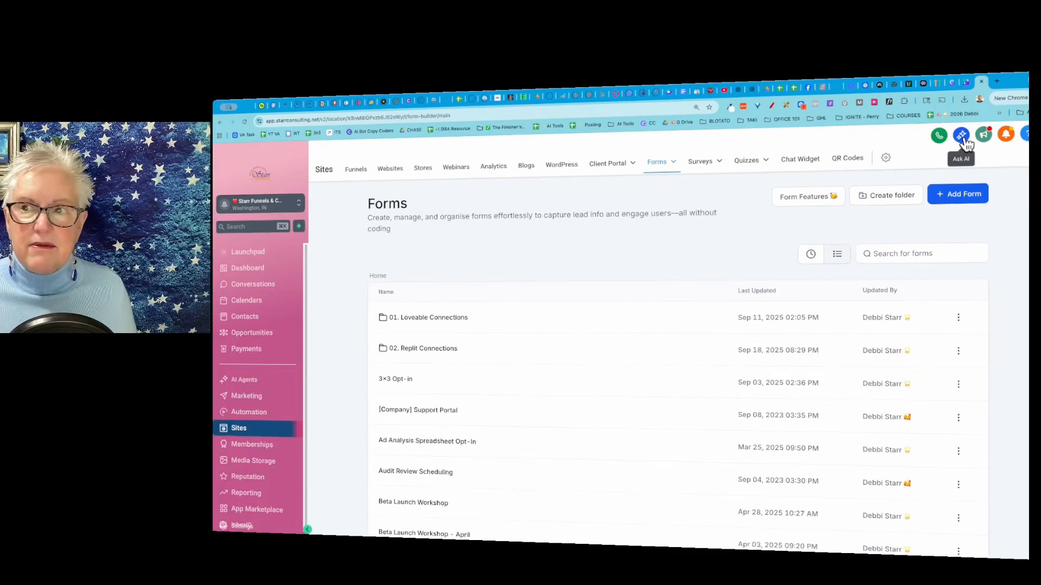
Create a new form with the Start from Scratch option.
{"action": "left_click", "coordinate": [958, 198]}
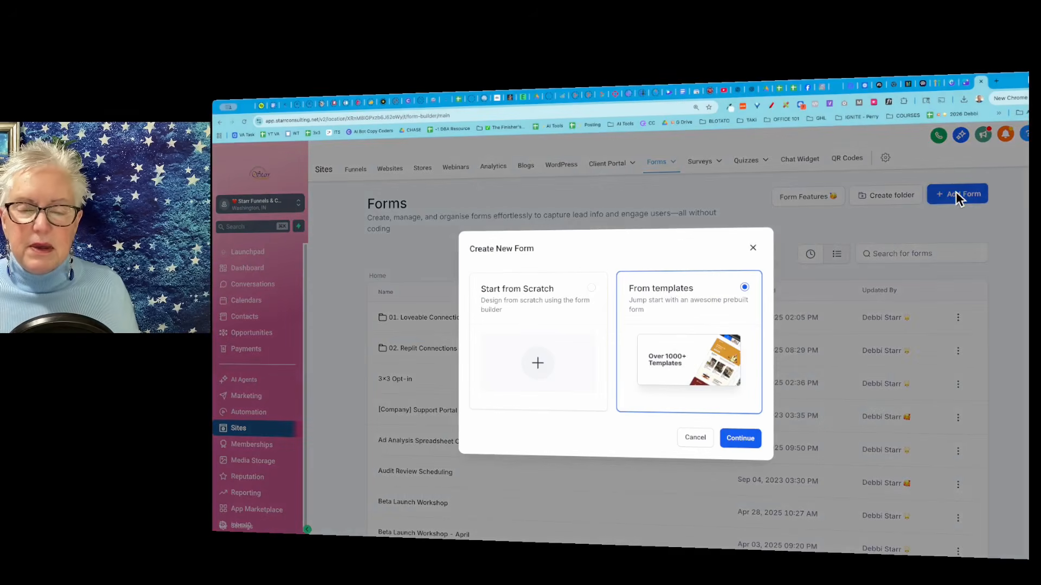
{"action": "left_click", "coordinate": [540, 367]}
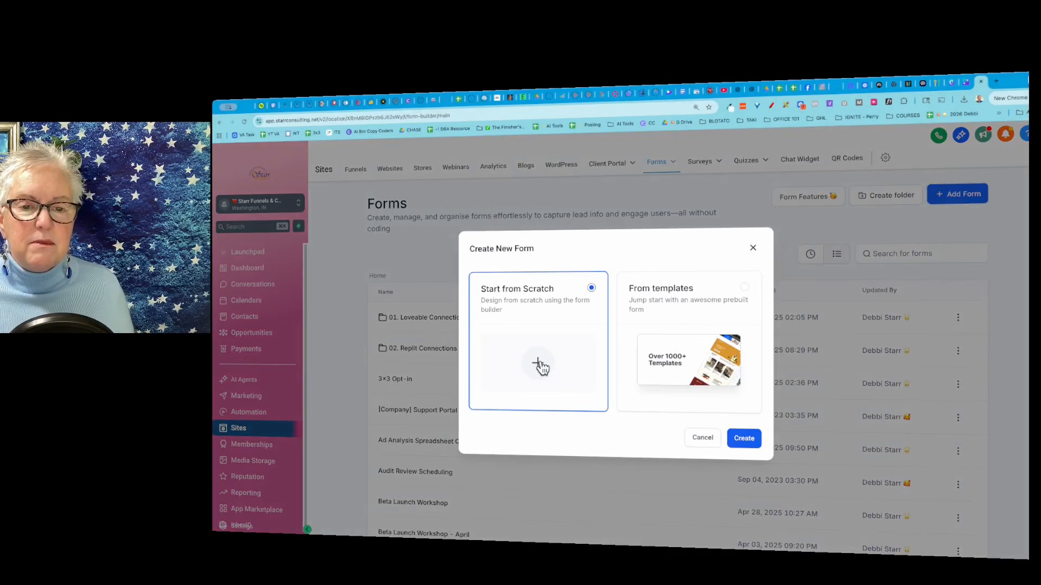
{"action": "left_click", "coordinate": [744, 442]}
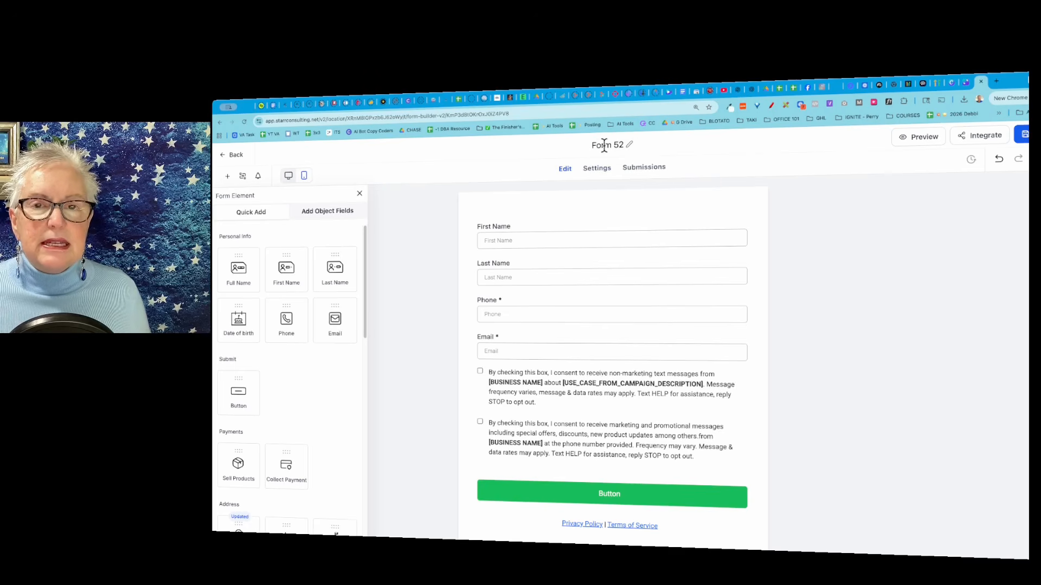
Rename the form as "SC Voice AI Webinar" with a burst emoji in front of the name.
{"action": "left_click", "coordinate": [629, 145]}
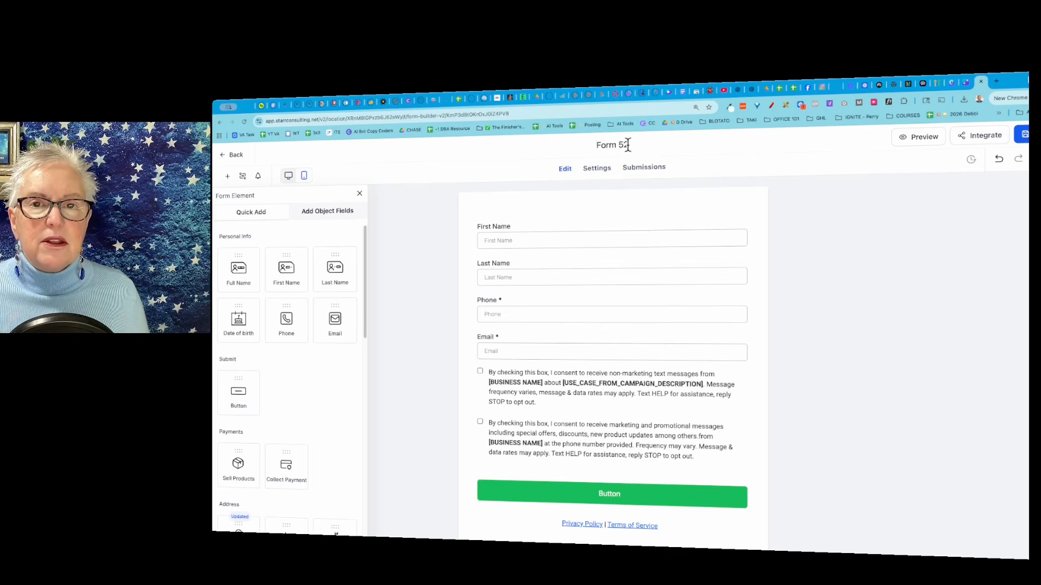
{"action": "triple_click", "coordinate": [624, 145]}
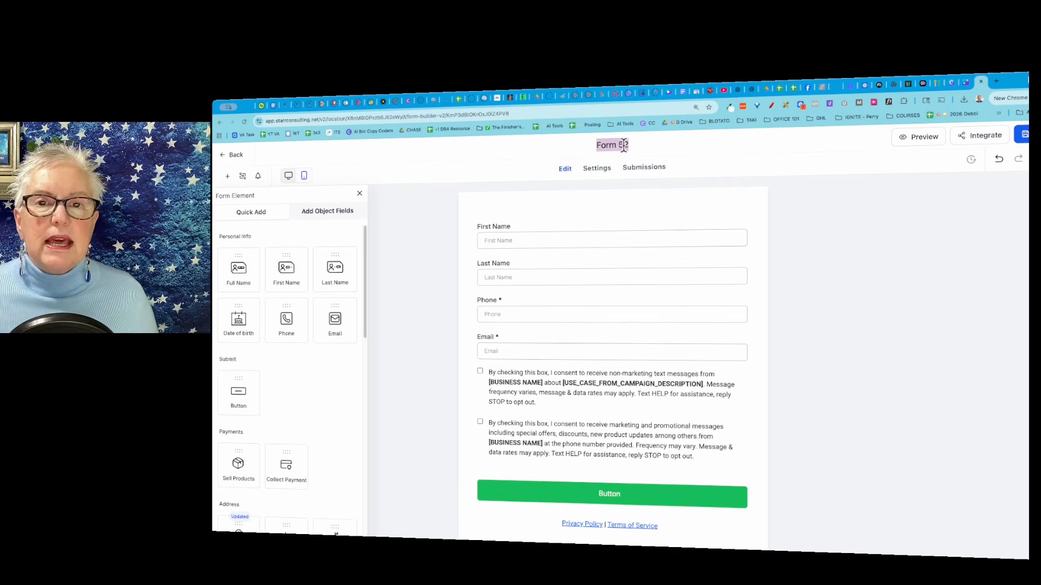
{"action": "right_click", "coordinate": [623, 145]}
{"action": "left_click", "coordinate": [645, 163]}
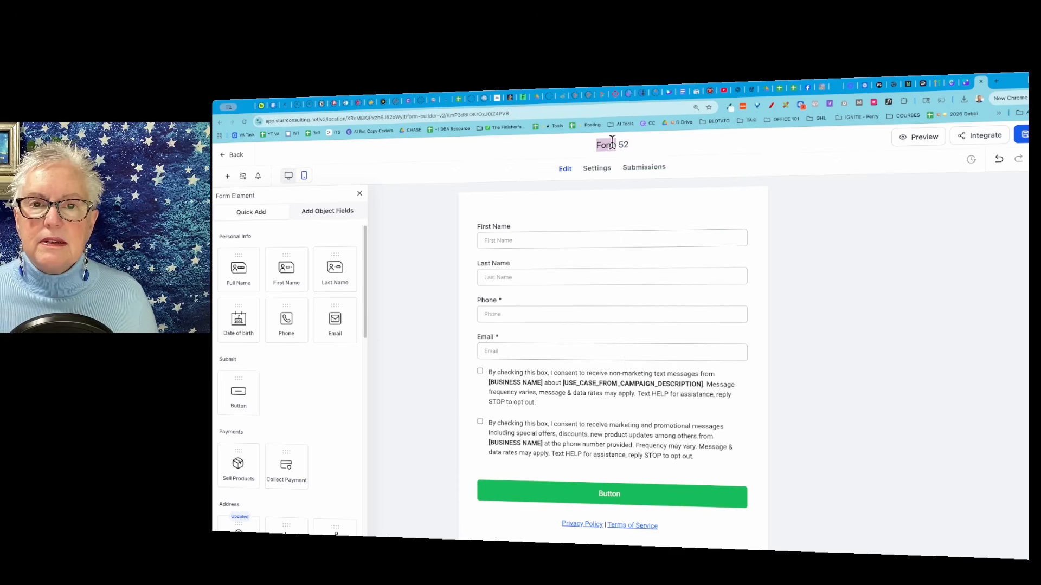
{"action": "right_click", "coordinate": [613, 142]}
{"action": "left_click", "coordinate": [628, 158]}
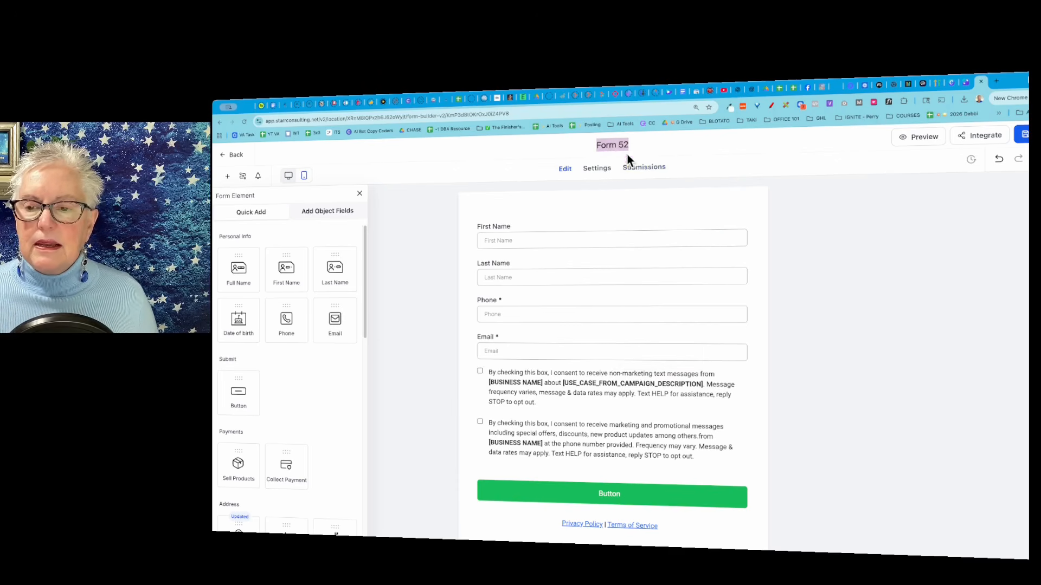
{"action": "double_click", "coordinate": [887, 405]}
{"action": "type", "text": "SC"}
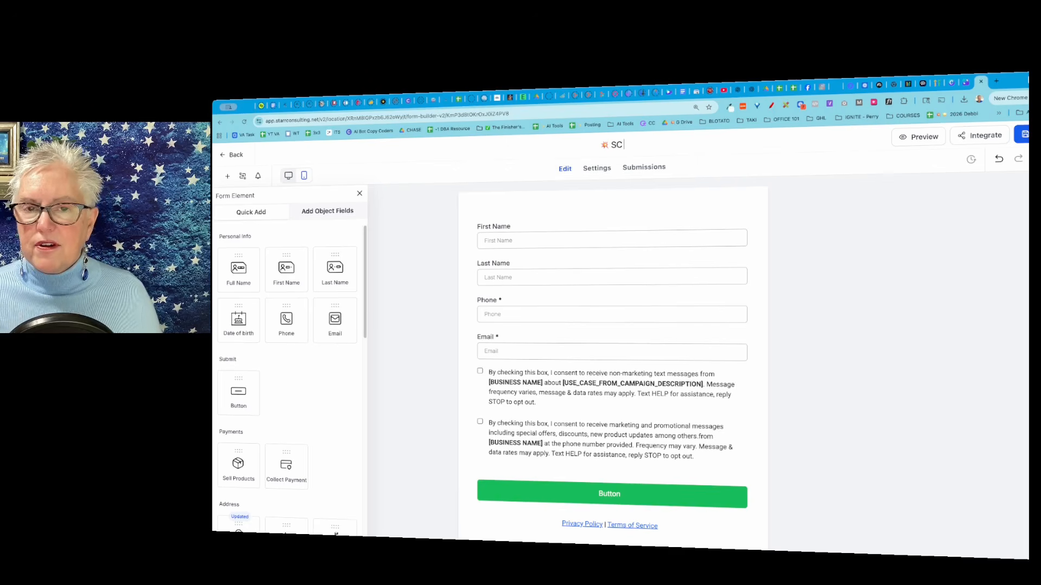
{"action": "type", "text": "HL"}
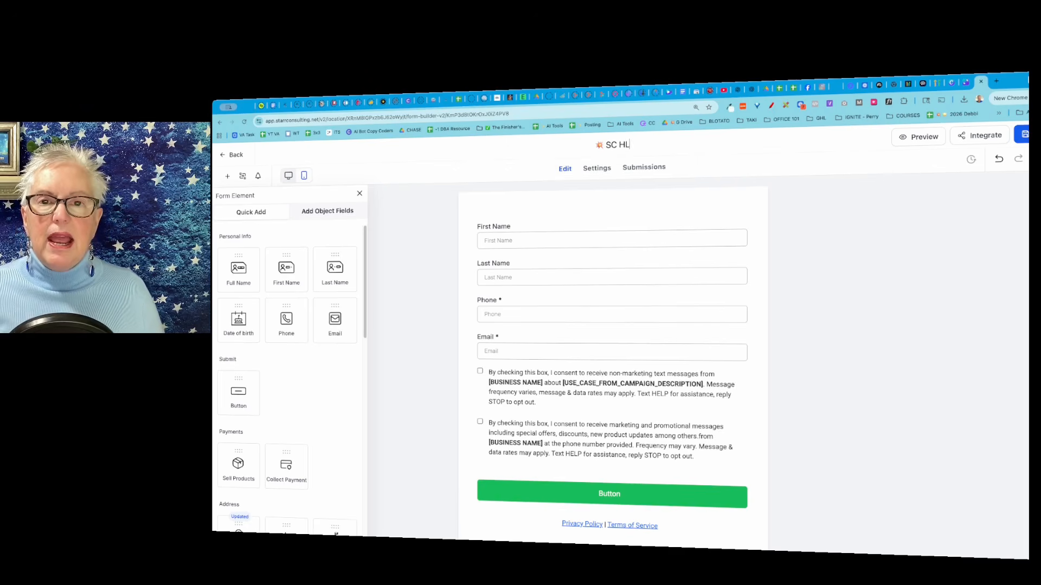
{"action": "type", "text": " Webinar"}
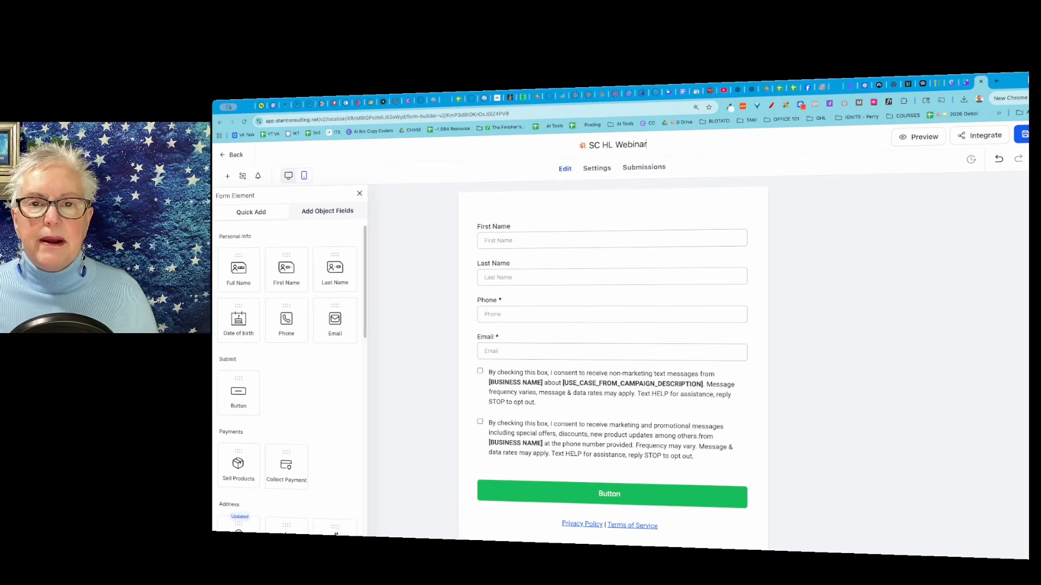
{"action": "key", "text": "BackSpace"}
{"action": "key", "text": "BackSpace"}
{"action": "key", "text": "BackSpace"}
{"action": "key", "text": "BackSpace"}
{"action": "key", "text": "BackSpace"}
{"action": "key", "text": "BackSpace"}
{"action": "key", "text": "BackSpace"}
{"action": "key", "text": "BackSpace"}
{"action": "key", "text": "BackSpace"}
{"action": "key", "text": "BackSpace"}
{"action": "key", "text": "BackSpace"}
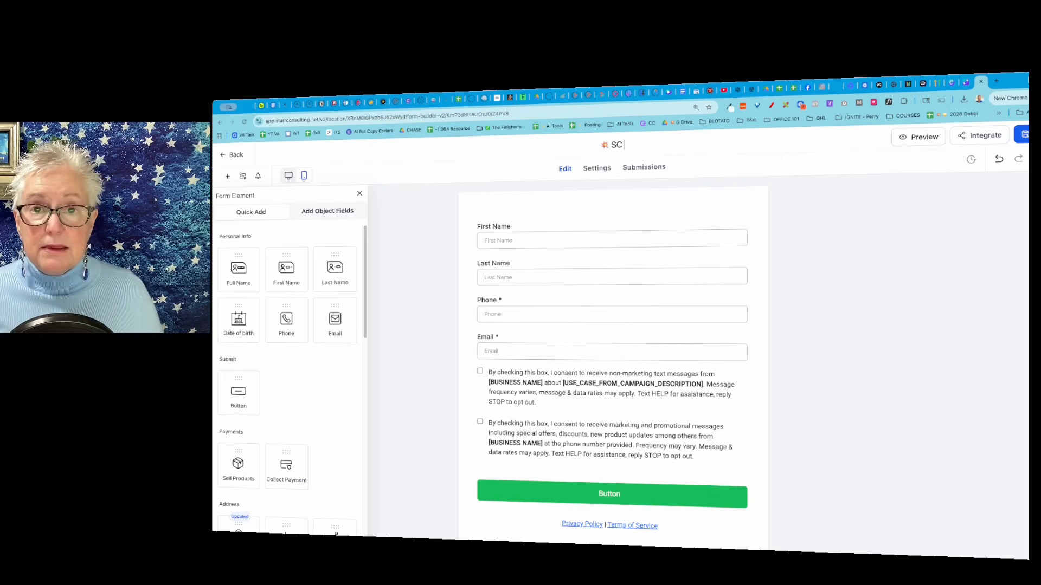
{"action": "type", "text": "V"}
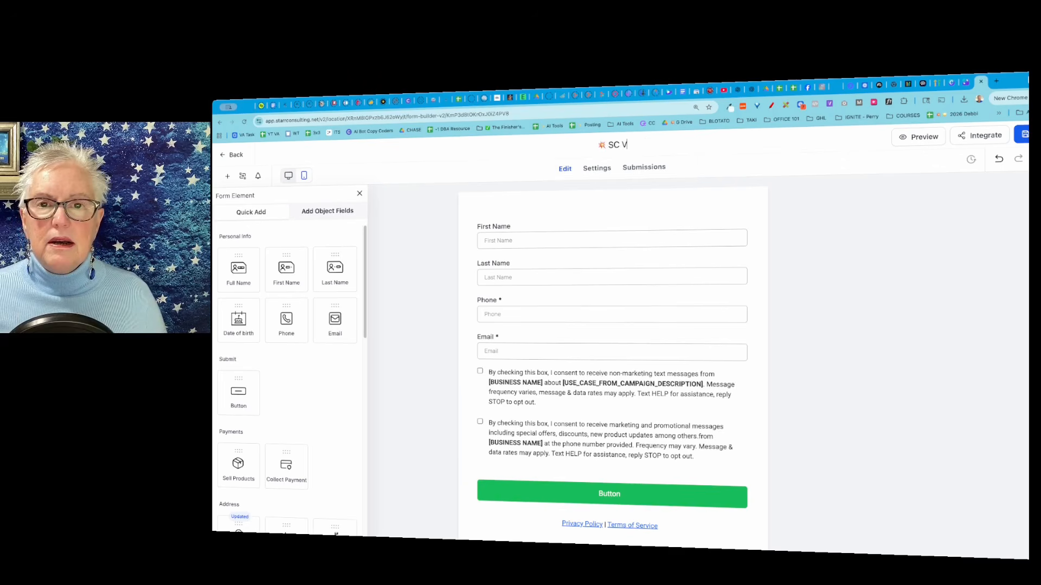
{"action": "type", "text": "oice AI Webinar"}
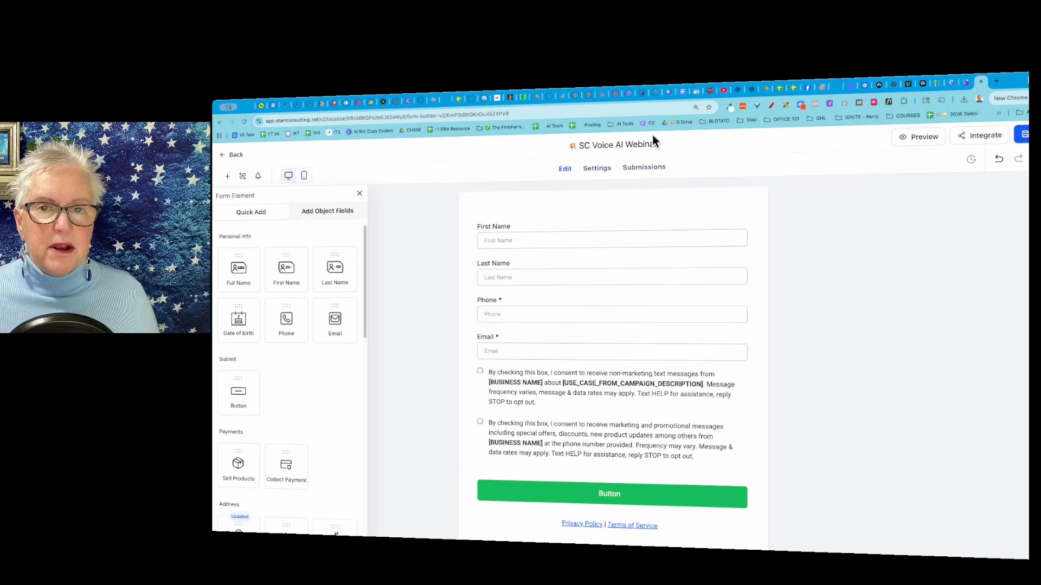
Open the form's settings and examine the On Submit message, its preview and the message styling options.
{"action": "left_click", "coordinate": [597, 174]}
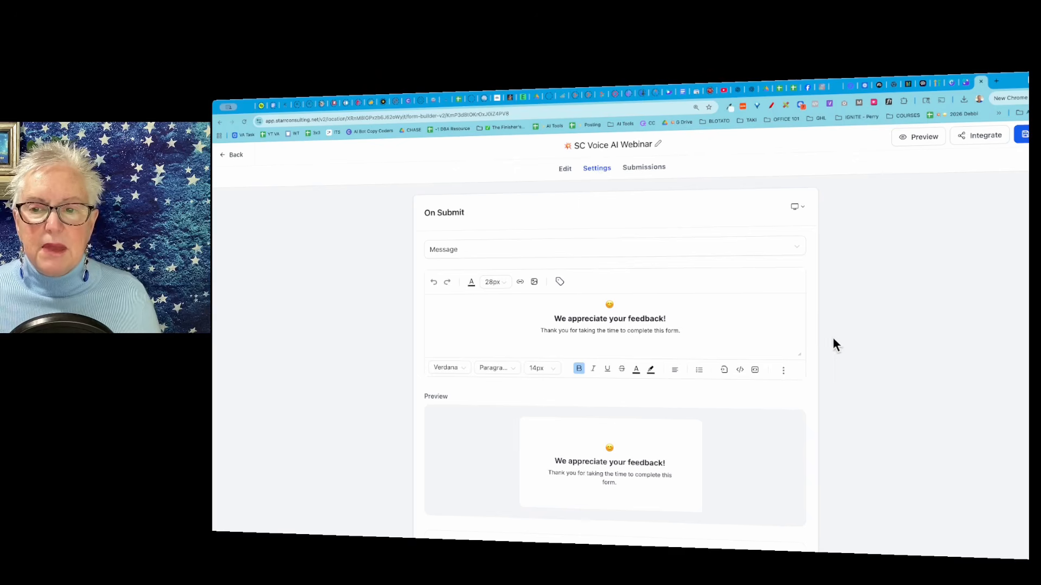
{"action": "scroll", "coordinate": [817, 348], "scroll_direction": "down", "scroll_amount": 1}
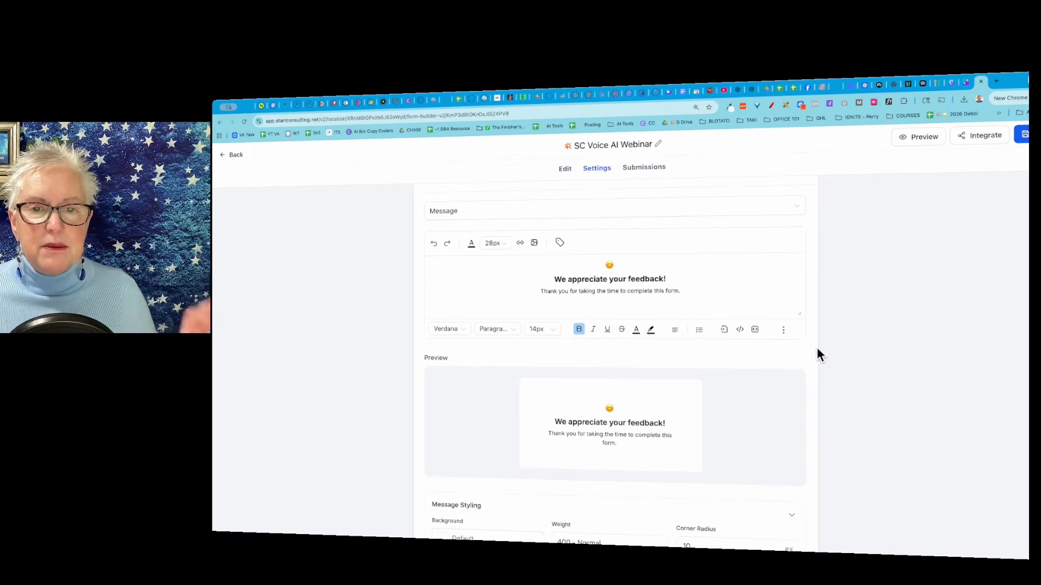
{"action": "scroll", "coordinate": [817, 350], "scroll_direction": "up", "scroll_amount": 1}
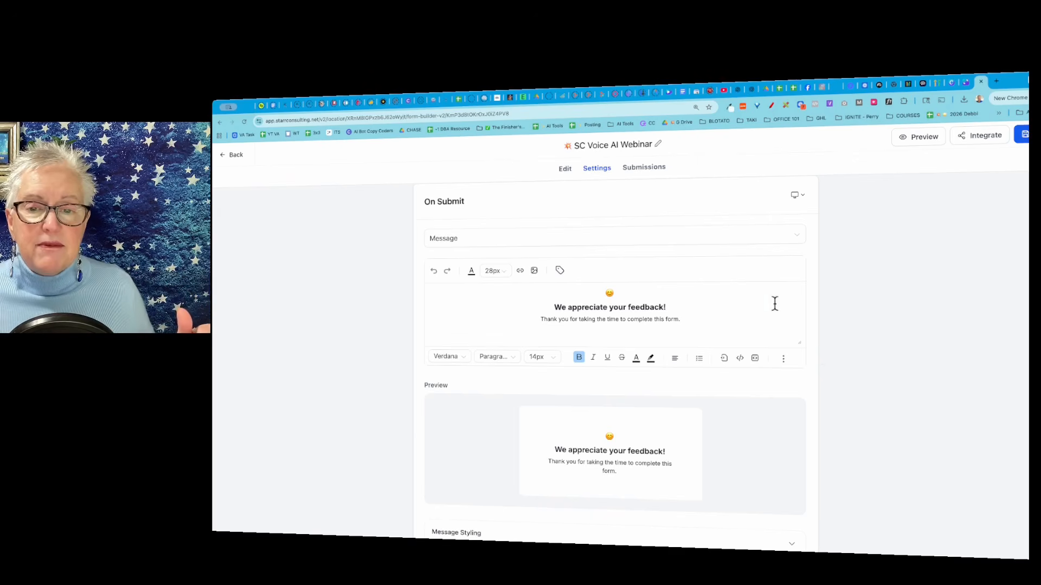
{"action": "scroll", "coordinate": [748, 306], "scroll_direction": "down", "scroll_amount": 5}
{"action": "scroll", "coordinate": [687, 251], "scroll_direction": "up", "scroll_amount": 3}
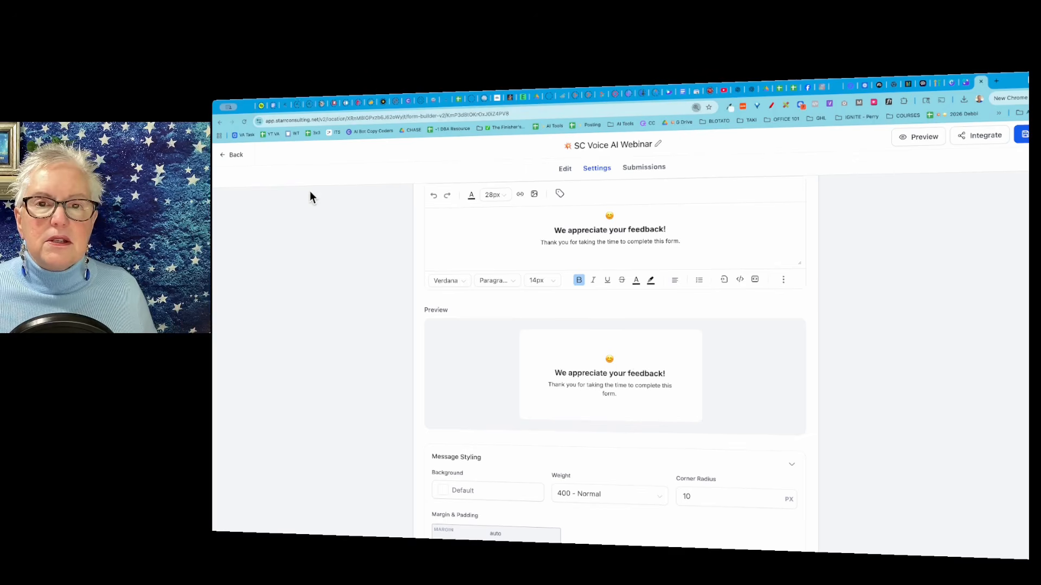
{"action": "key", "text": "ctrl+plus"}
{"action": "left_click", "coordinate": [675, 124]}
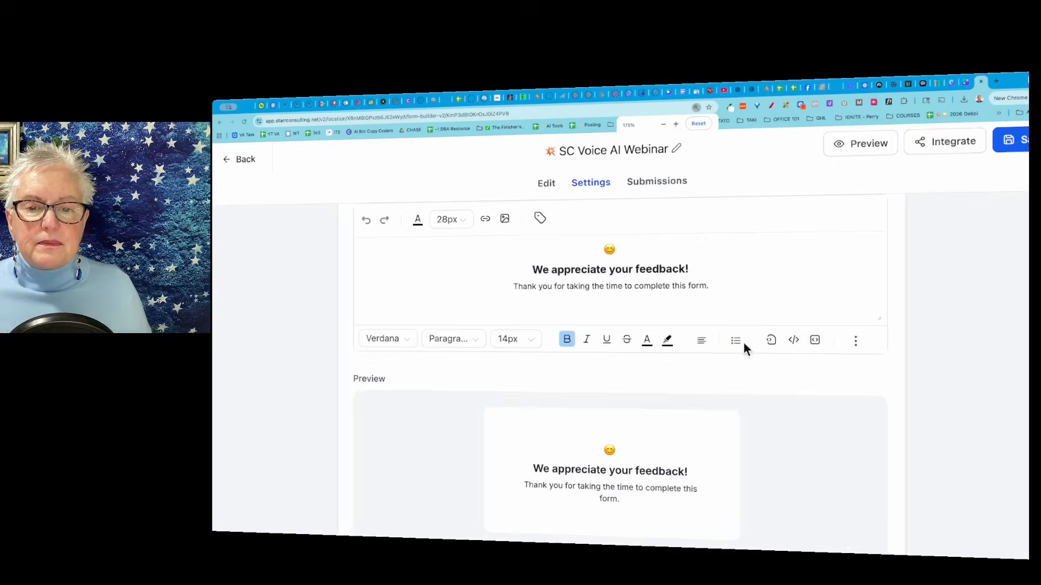
{"action": "scroll", "coordinate": [828, 401], "scroll_direction": "down", "scroll_amount": 3}
{"action": "scroll", "coordinate": [827, 400], "scroll_direction": "up", "scroll_amount": 1}
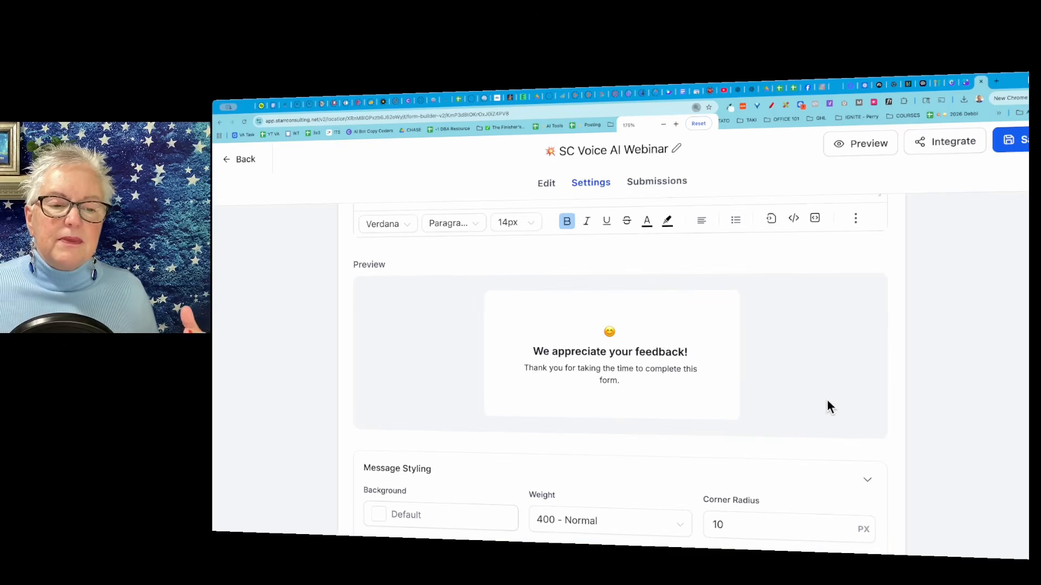
{"action": "scroll", "coordinate": [743, 391], "scroll_direction": "up", "scroll_amount": 2}
{"action": "scroll", "coordinate": [744, 389], "scroll_direction": "up", "scroll_amount": 2}
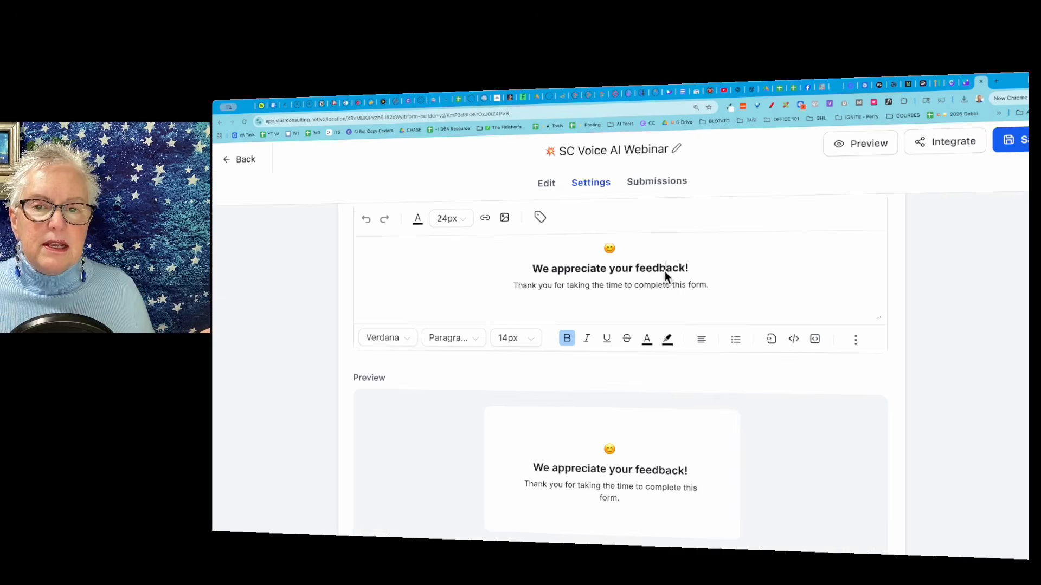
Replace the On Submit message text with "Thank for registering for the webinar.", "Check your inbox for details." and "PS - be sure to check your SPAM folder".
{"action": "left_click_drag", "start_coordinate": [533, 271], "coordinate": [740, 297]}
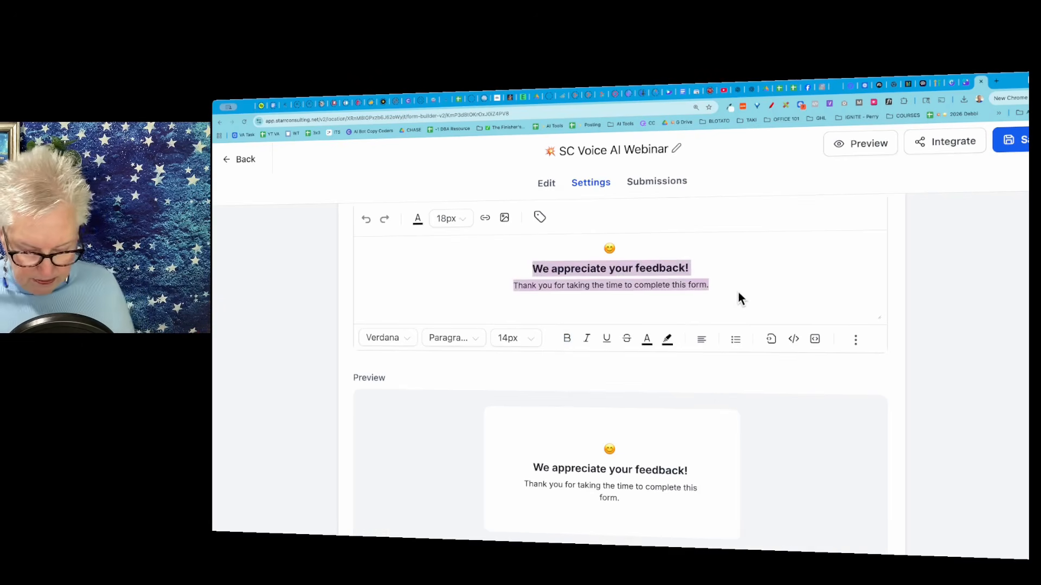
{"action": "type", "text": "Thank f"}
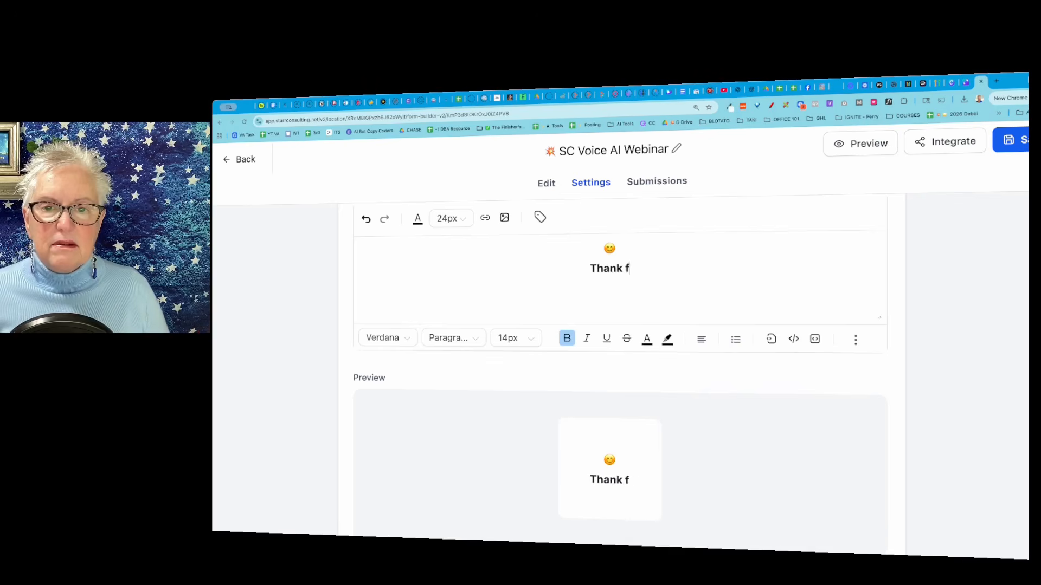
{"action": "type", "text": "or registeri"}
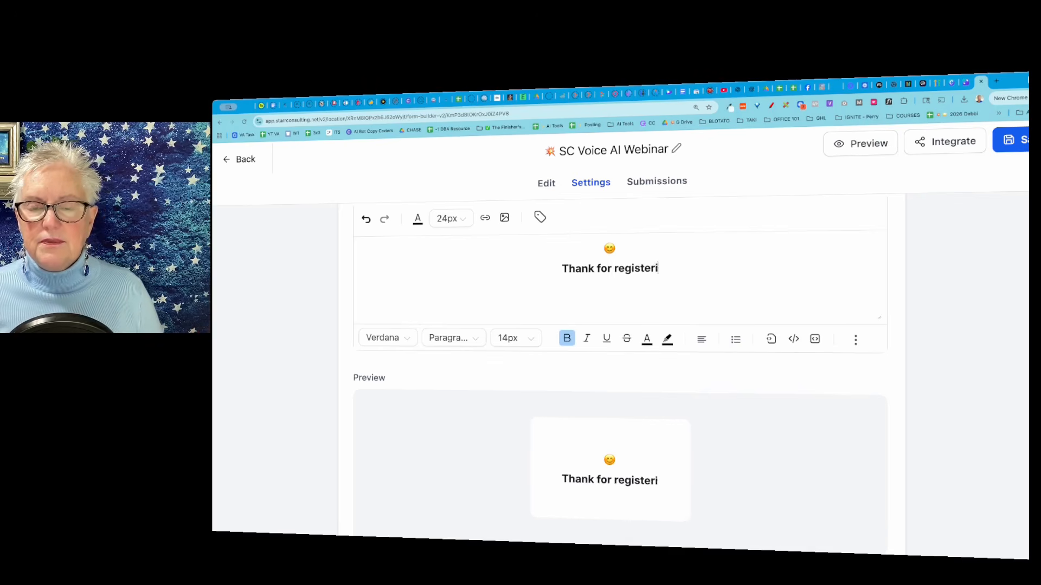
{"action": "type", "text": "ng for the web"}
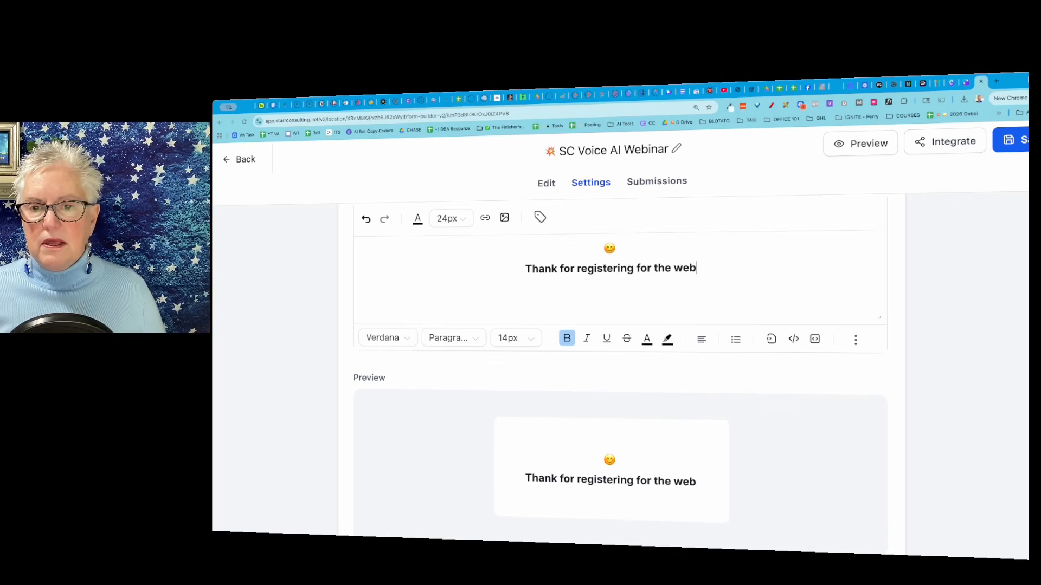
{"action": "type", "text": "inar"}
{"action": "type", "text": "Che"}
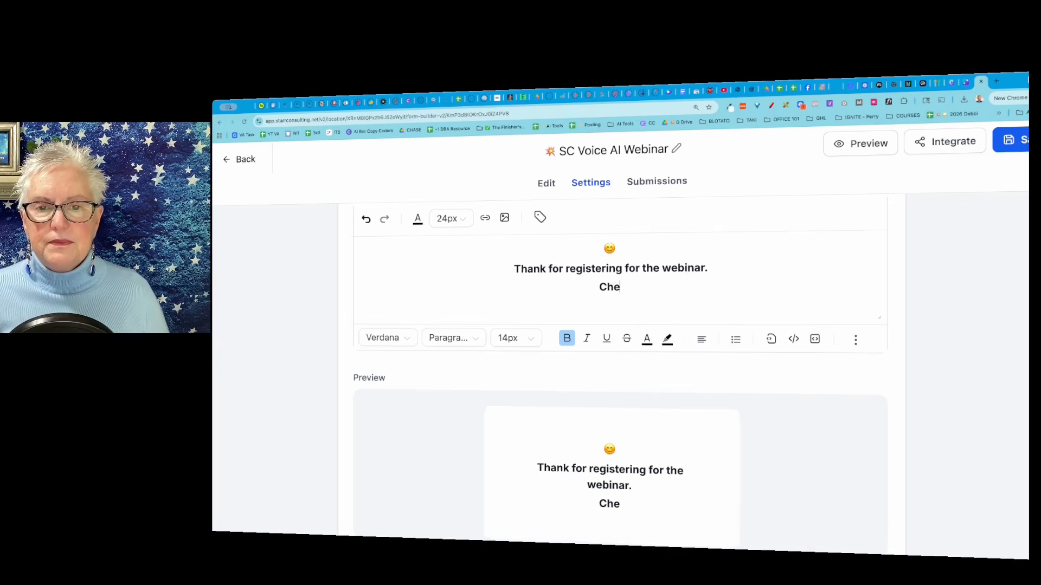
{"action": "type", "text": "ck your inbox"}
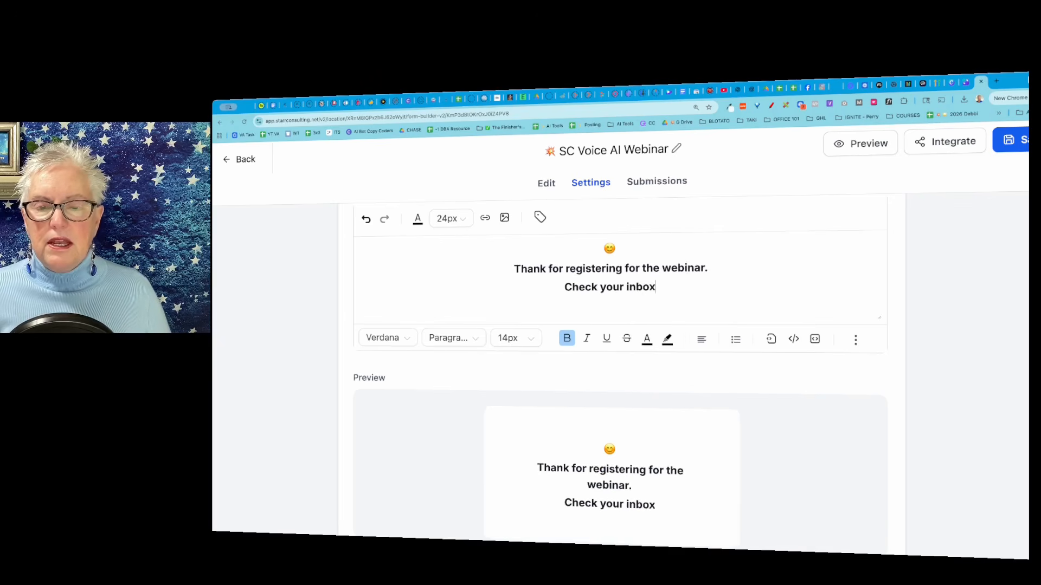
{"action": "type", "text": " for details."}
{"action": "key", "text": "Return"}
{"action": "type", "text": "PS - be sure to check your SPAM folder"}
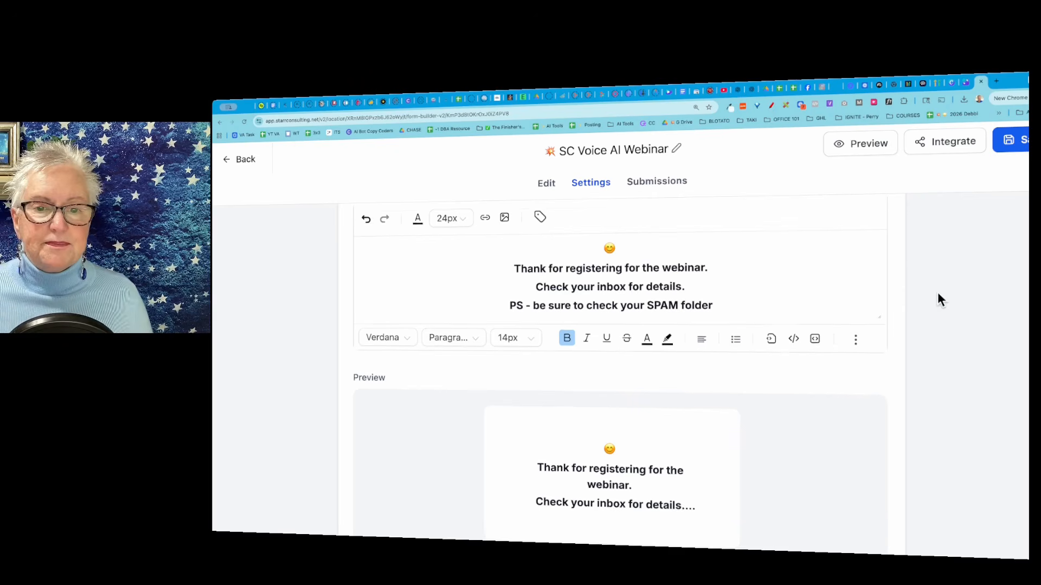
Review the submission message preview, the message styling options and the Facebook Pixel ID and event settings.
{"action": "scroll", "coordinate": [938, 296], "scroll_direction": "down", "scroll_amount": 3}
{"action": "scroll", "coordinate": [938, 296], "scroll_direction": "up", "scroll_amount": 5}
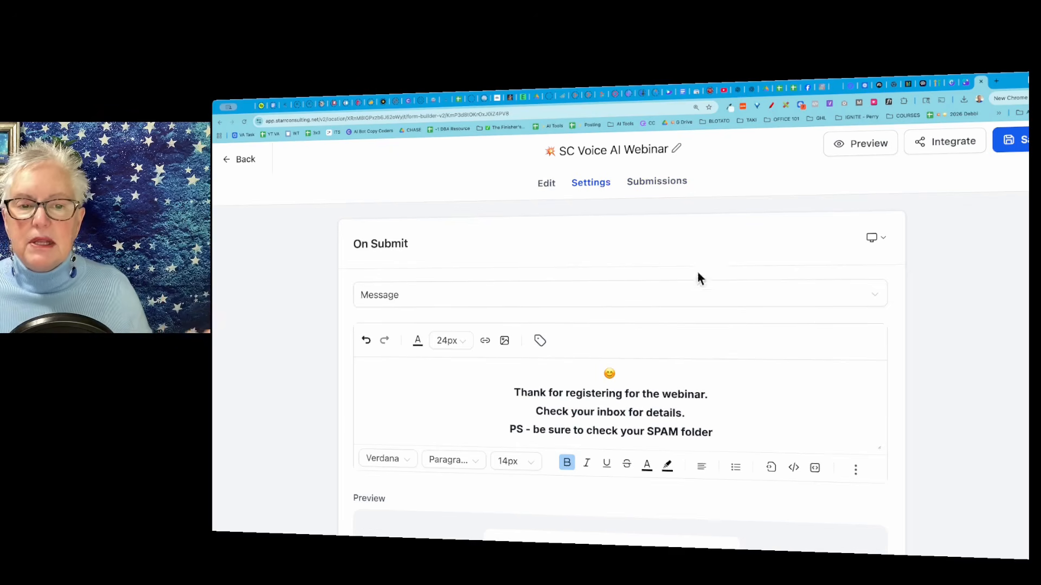
{"action": "scroll", "coordinate": [799, 339], "scroll_direction": "down", "scroll_amount": 3}
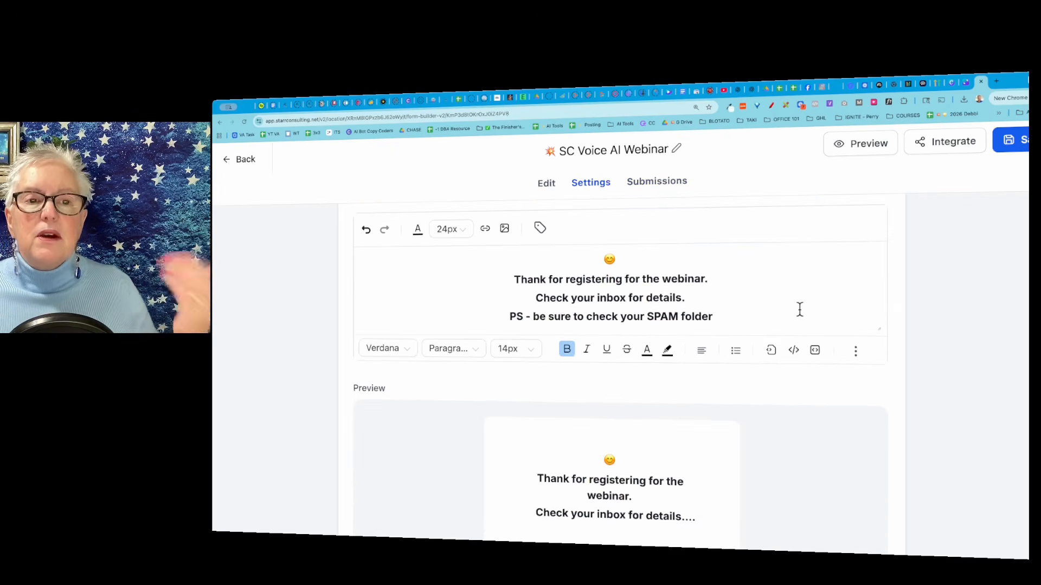
{"action": "scroll", "coordinate": [799, 309], "scroll_direction": "down", "scroll_amount": 3}
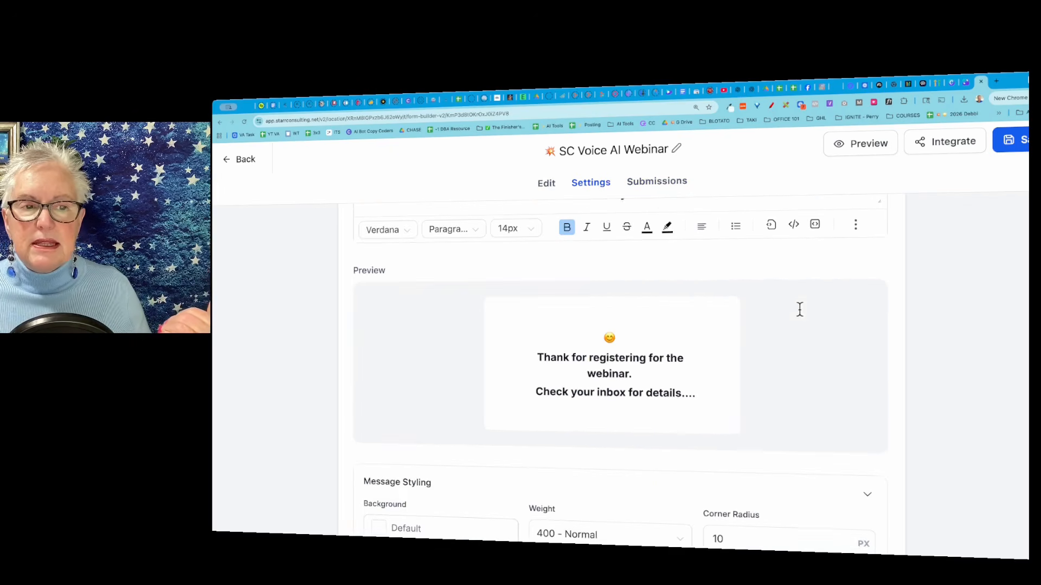
{"action": "scroll", "coordinate": [802, 335], "scroll_direction": "down", "scroll_amount": 3}
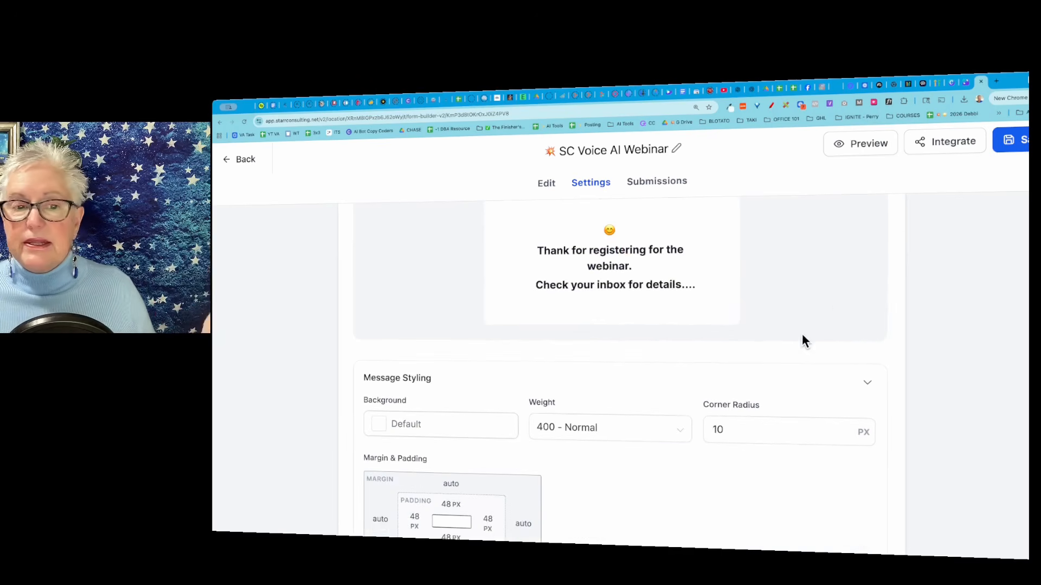
{"action": "scroll", "coordinate": [836, 309], "scroll_direction": "down", "scroll_amount": 3}
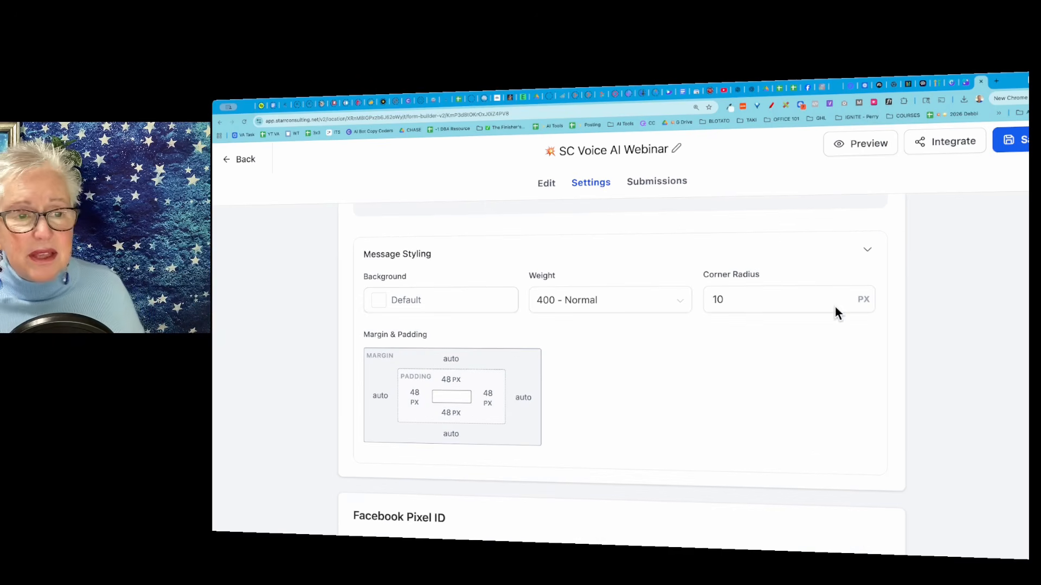
{"action": "scroll", "coordinate": [835, 308], "scroll_direction": "up", "scroll_amount": 6}
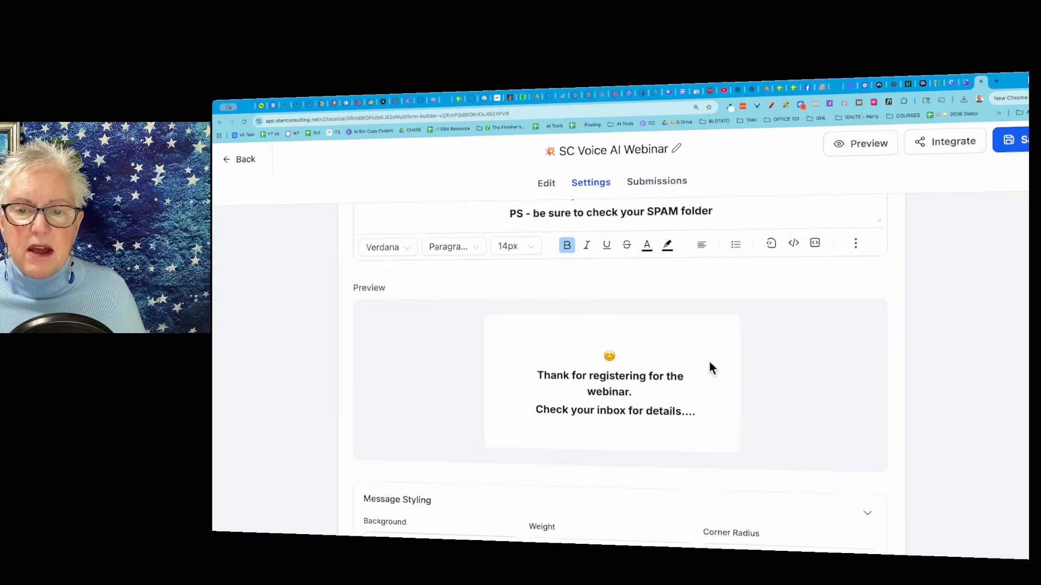
{"action": "scroll", "coordinate": [710, 382], "scroll_direction": "down", "scroll_amount": 6}
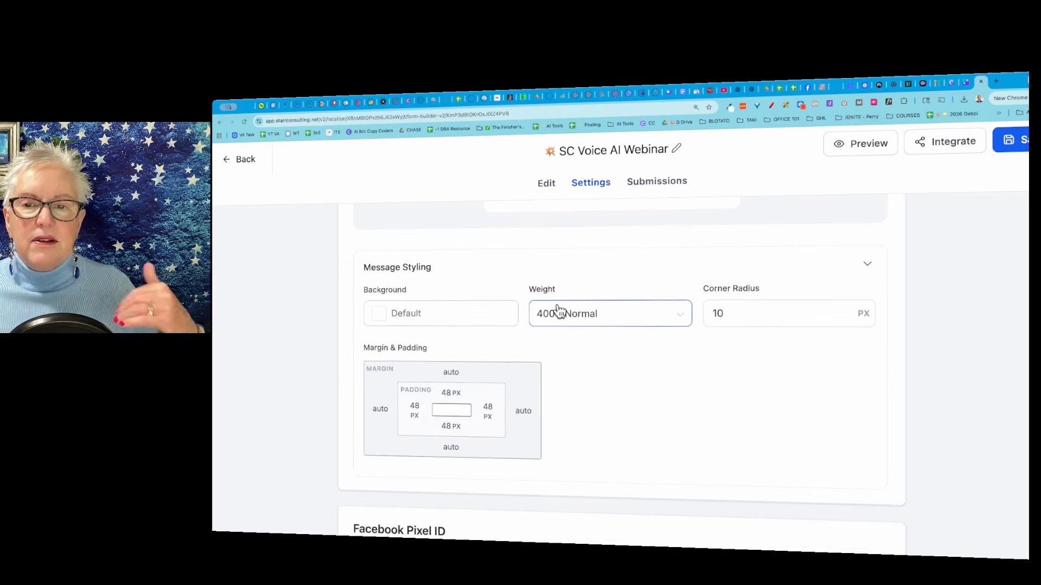
{"action": "scroll", "coordinate": [671, 383], "scroll_direction": "down", "scroll_amount": 3}
{"action": "scroll", "coordinate": [671, 383], "scroll_direction": "down", "scroll_amount": 3}
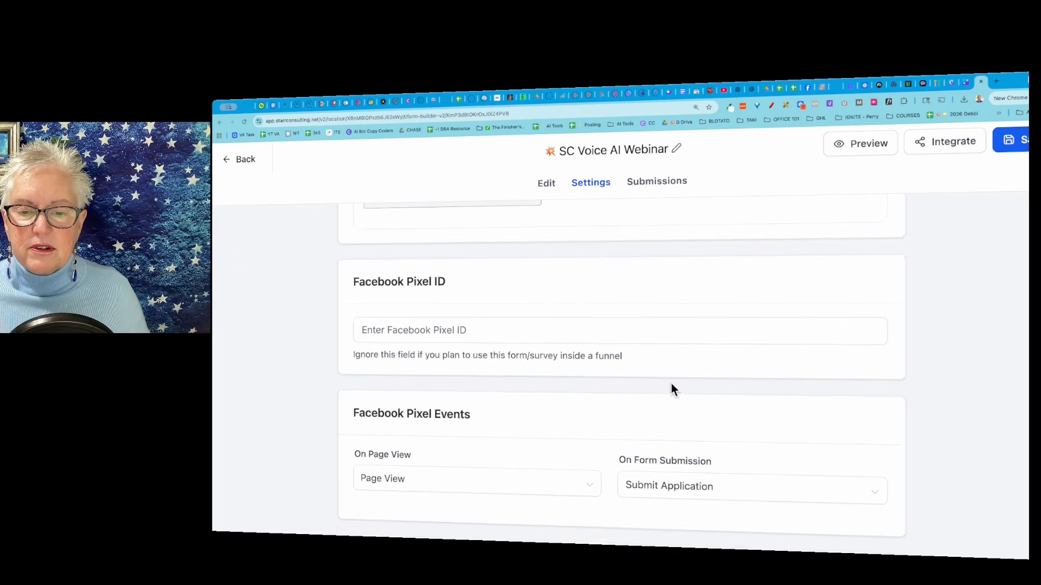
{"action": "scroll", "coordinate": [671, 383], "scroll_direction": "up", "scroll_amount": 8}
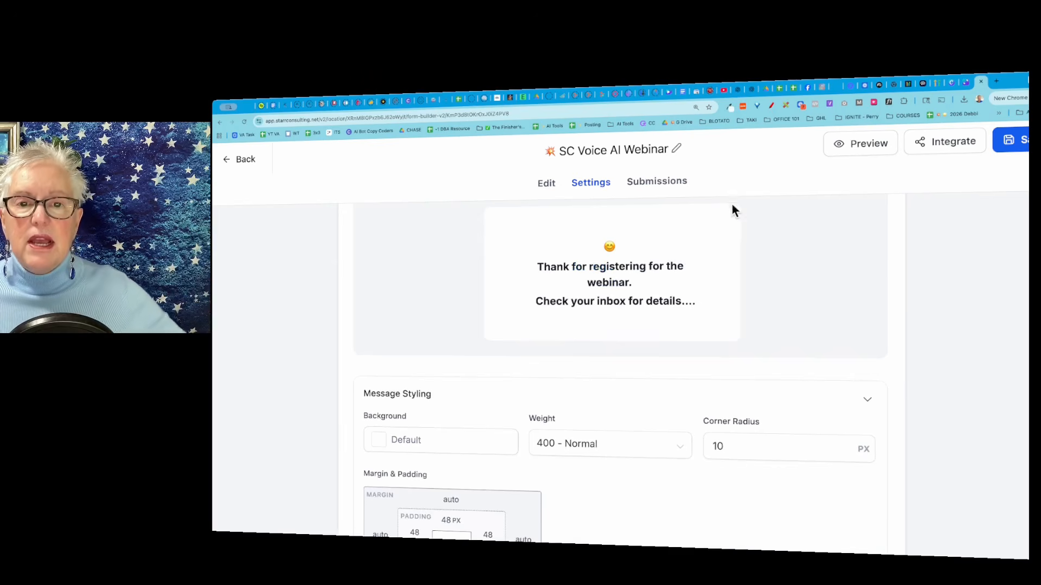
{"action": "scroll", "coordinate": [637, 209], "scroll_direction": "up", "scroll_amount": 1}
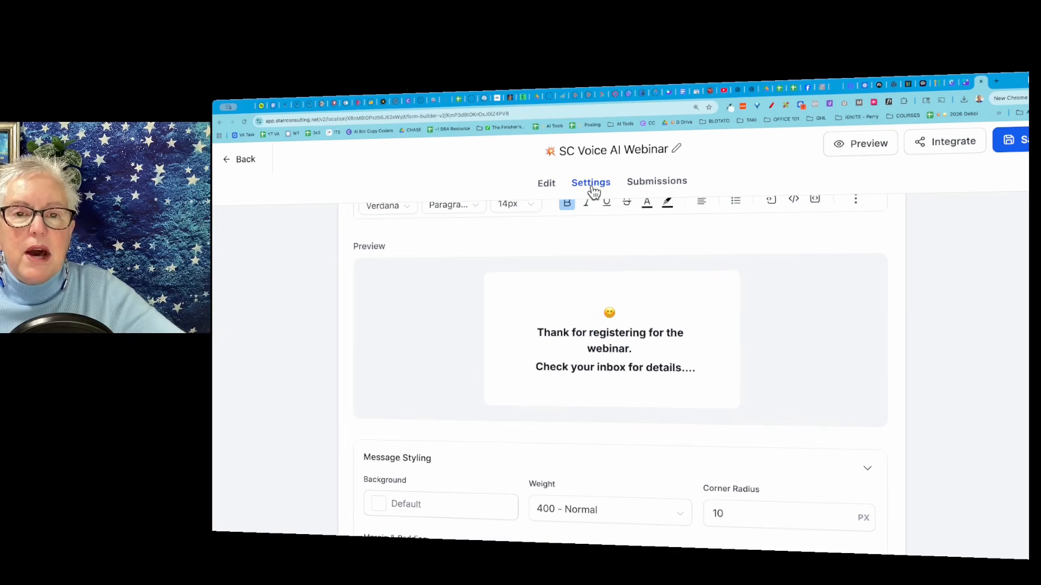
Return to editing the form layout and delete the Last Name and Phone fields.
{"action": "left_click", "coordinate": [547, 184]}
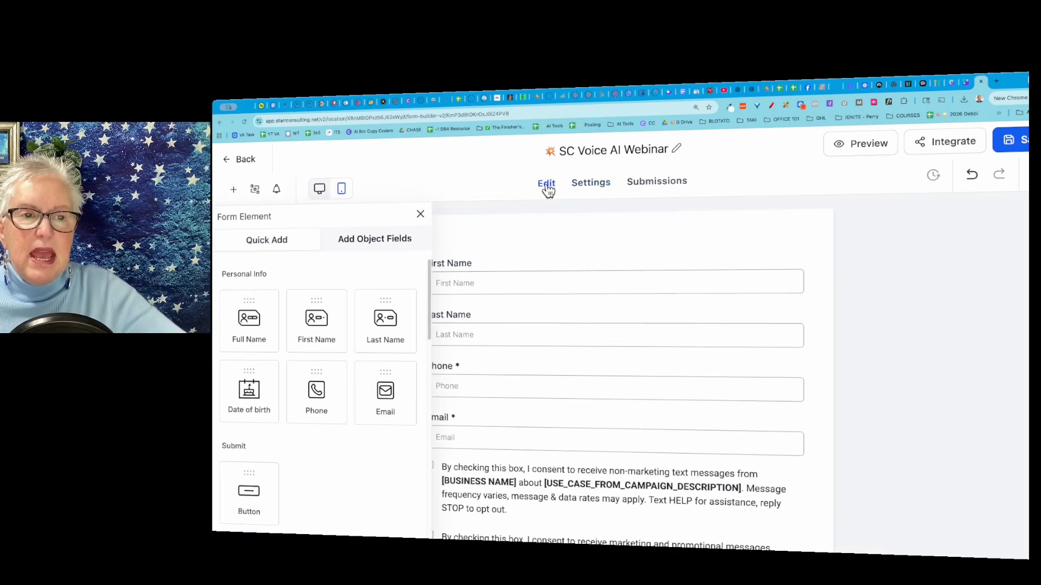
{"action": "left_click", "coordinate": [421, 216]}
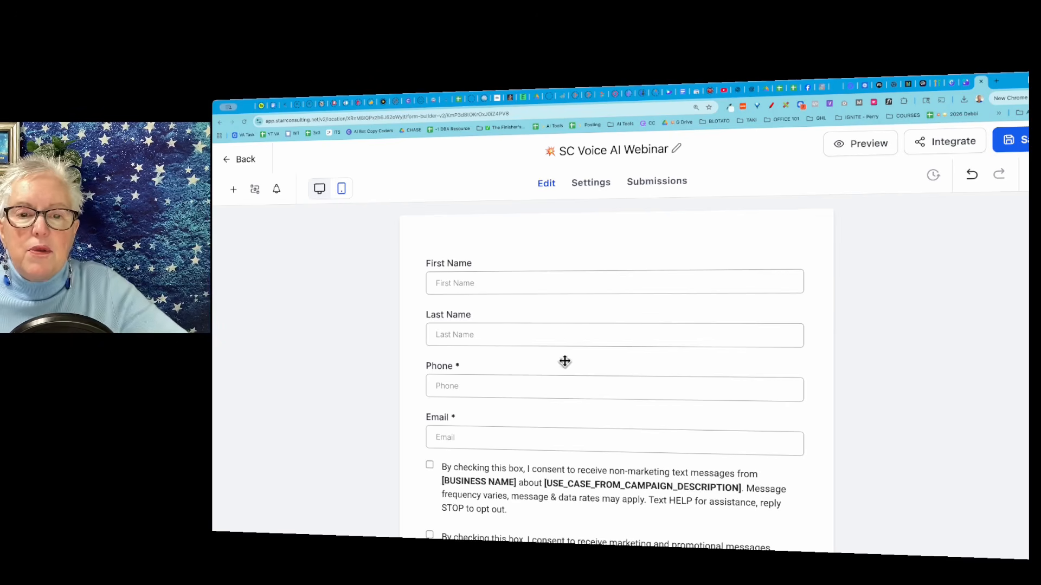
{"action": "scroll", "coordinate": [815, 332], "scroll_direction": "down", "scroll_amount": 3}
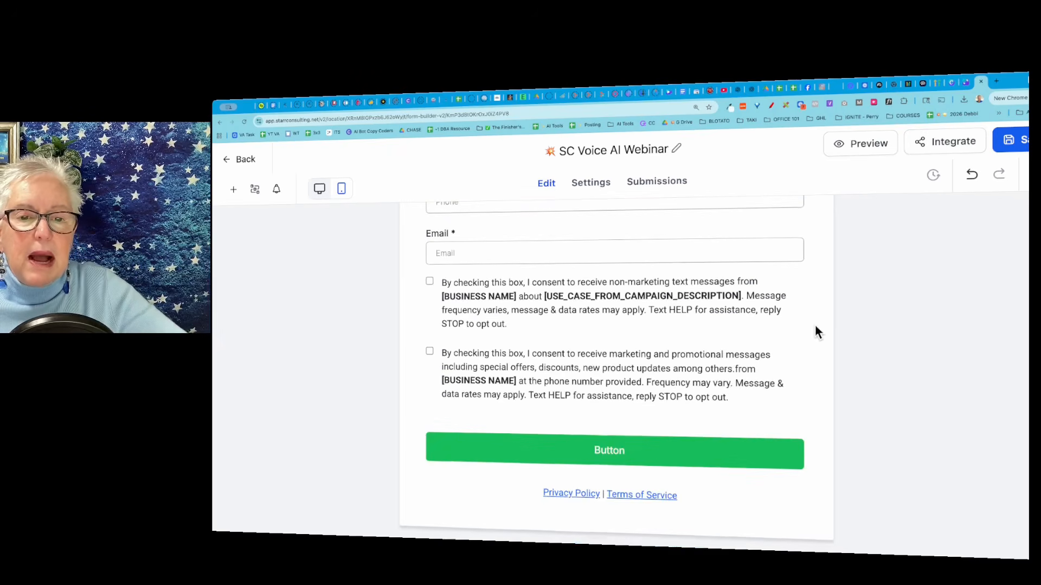
{"action": "scroll", "coordinate": [816, 327], "scroll_direction": "up", "scroll_amount": 3}
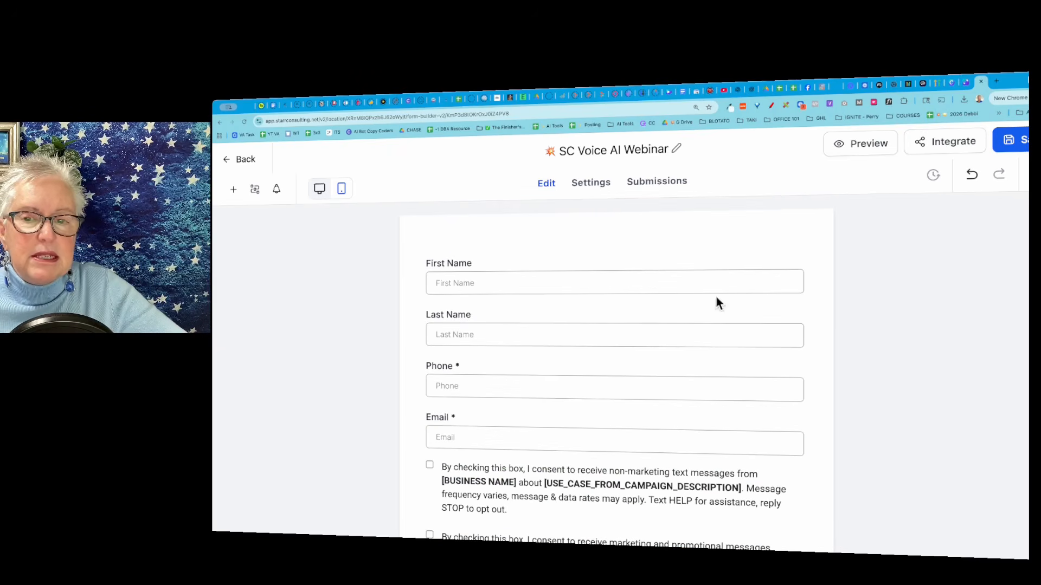
{"action": "left_click", "coordinate": [496, 260]}
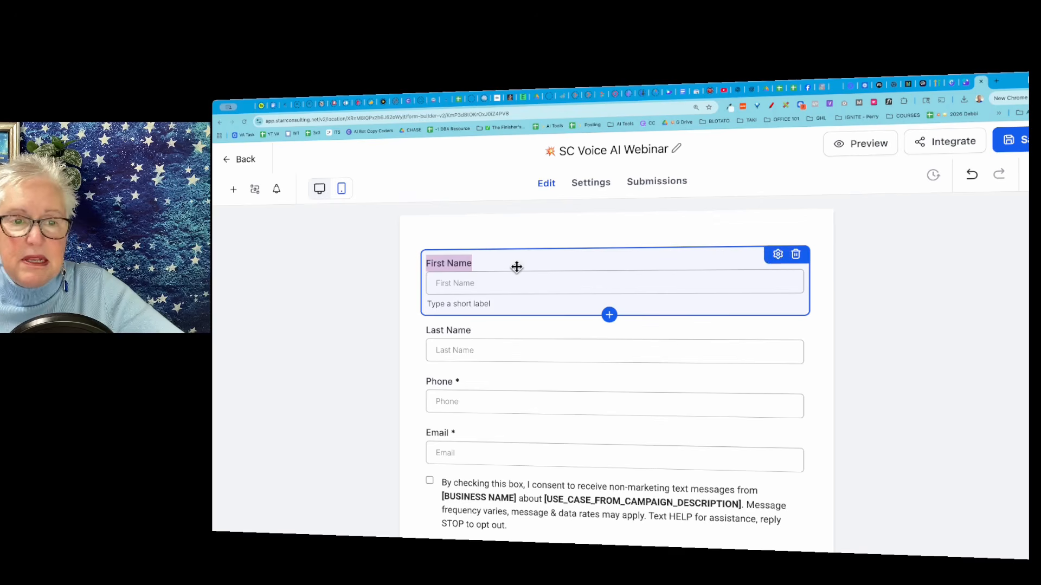
{"action": "left_click", "coordinate": [475, 348]}
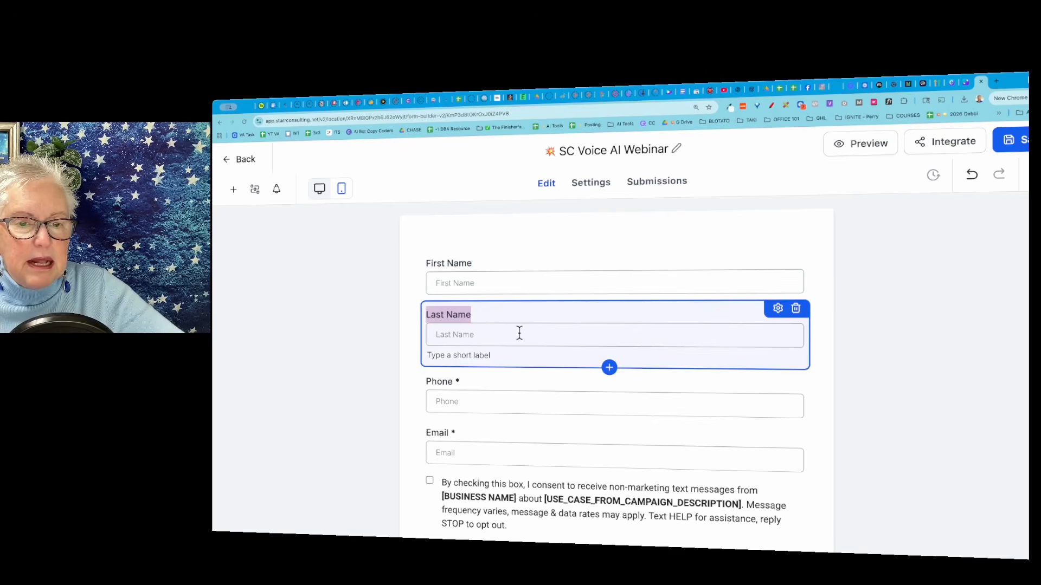
{"action": "left_click", "coordinate": [796, 309]}
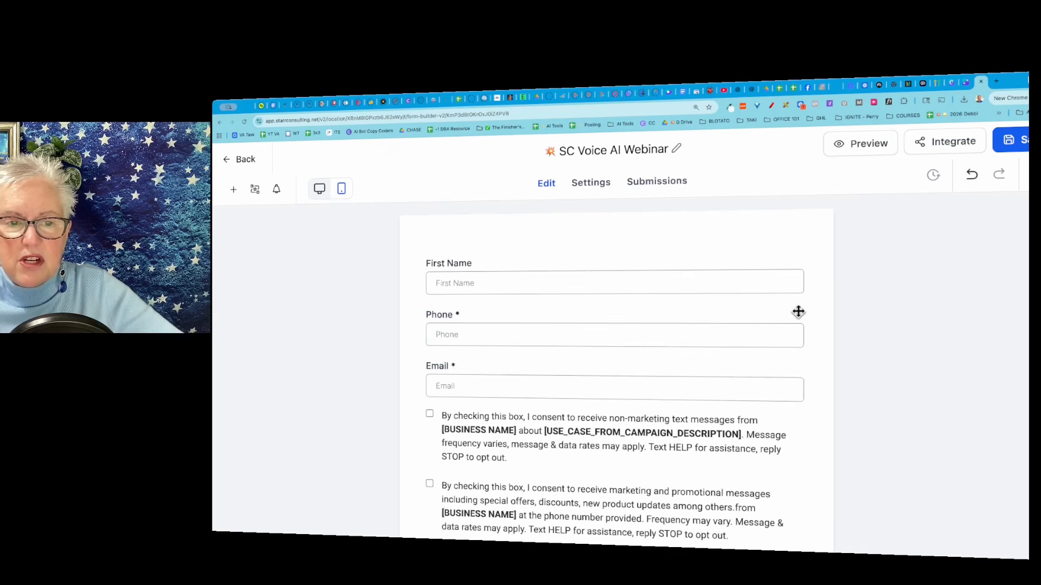
{"action": "left_click", "coordinate": [629, 326]}
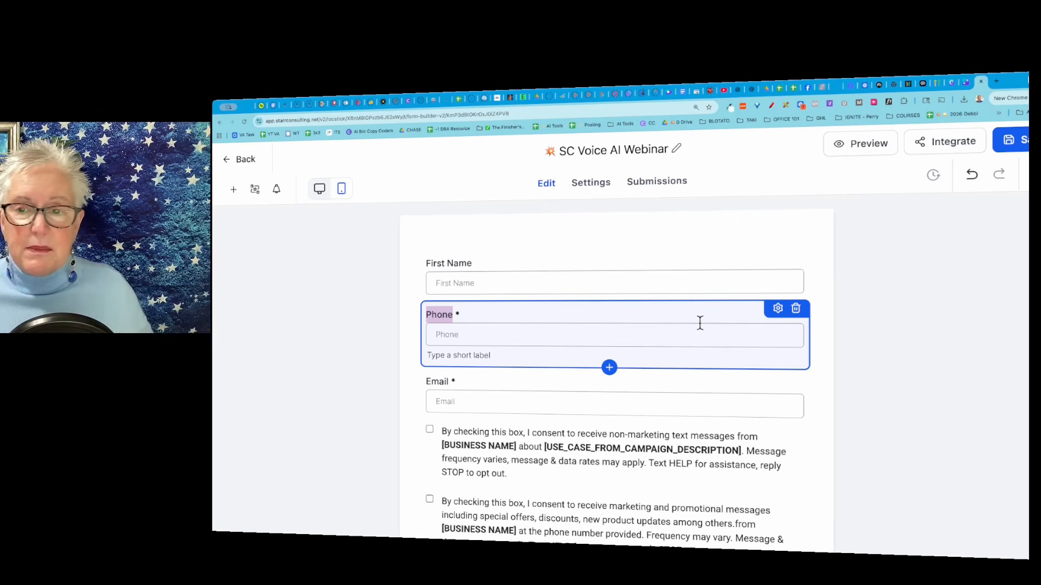
{"action": "left_click", "coordinate": [795, 309]}
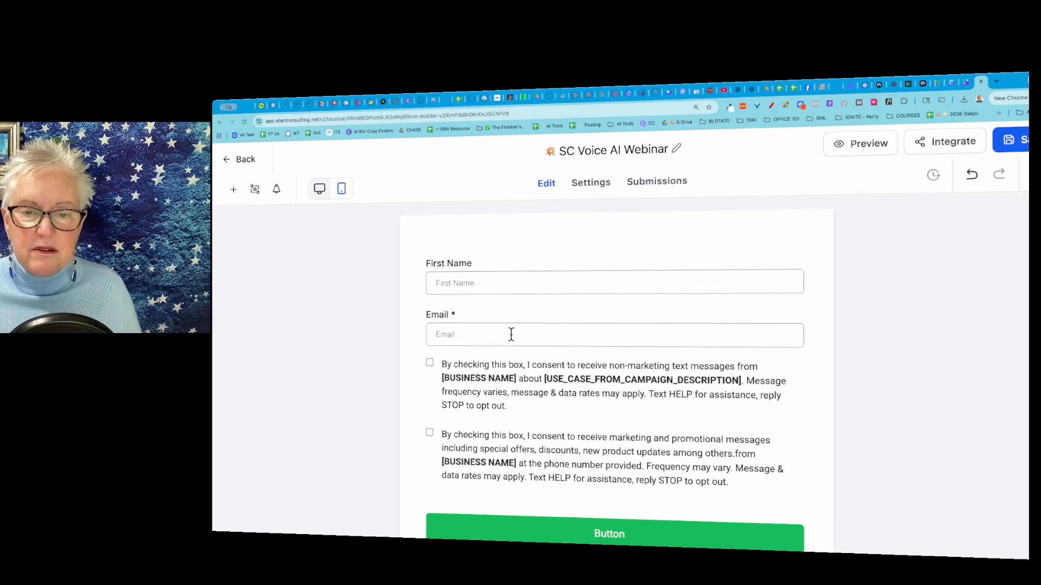
Delete the block with the two text-message consent checkboxes from the form.
{"action": "scroll", "coordinate": [511, 334], "scroll_direction": "down", "scroll_amount": 1}
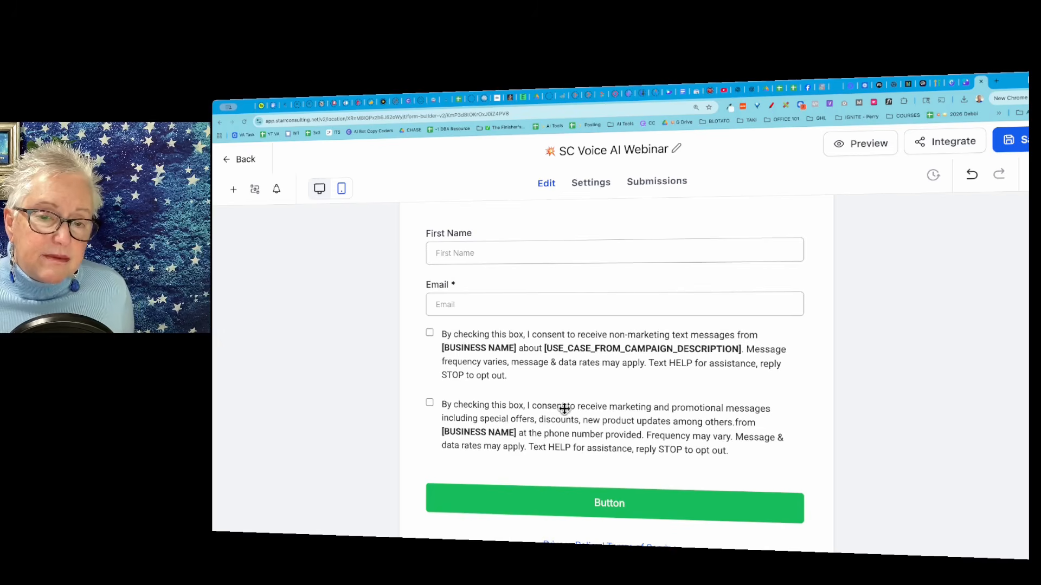
{"action": "left_click", "coordinate": [590, 354]}
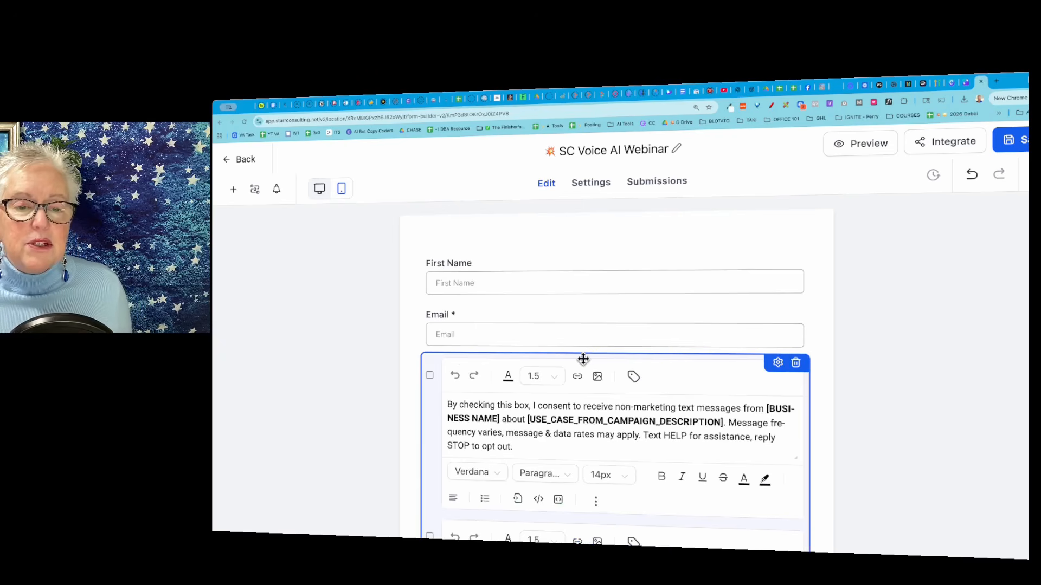
{"action": "left_click", "coordinate": [796, 363]}
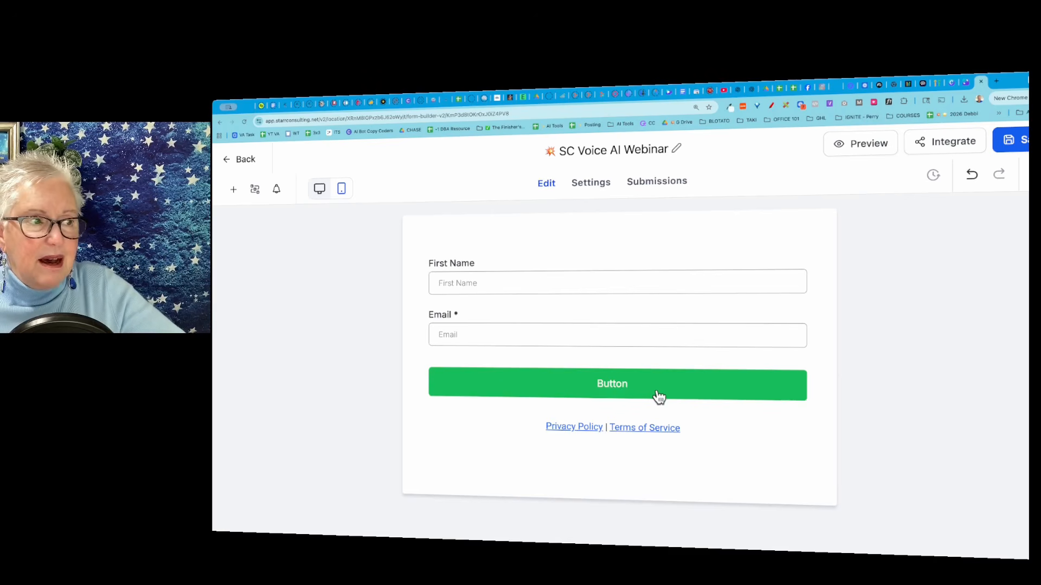
Change the submit button's text to "Save My Seat for the Webinar" in its element settings.
{"action": "left_click", "coordinate": [713, 382]}
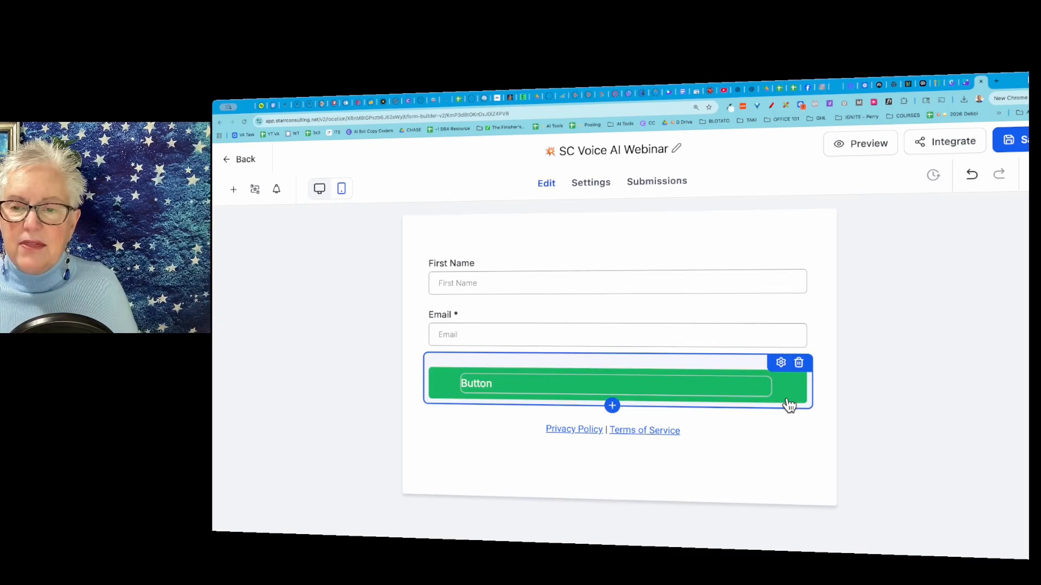
{"action": "left_click", "coordinate": [781, 365]}
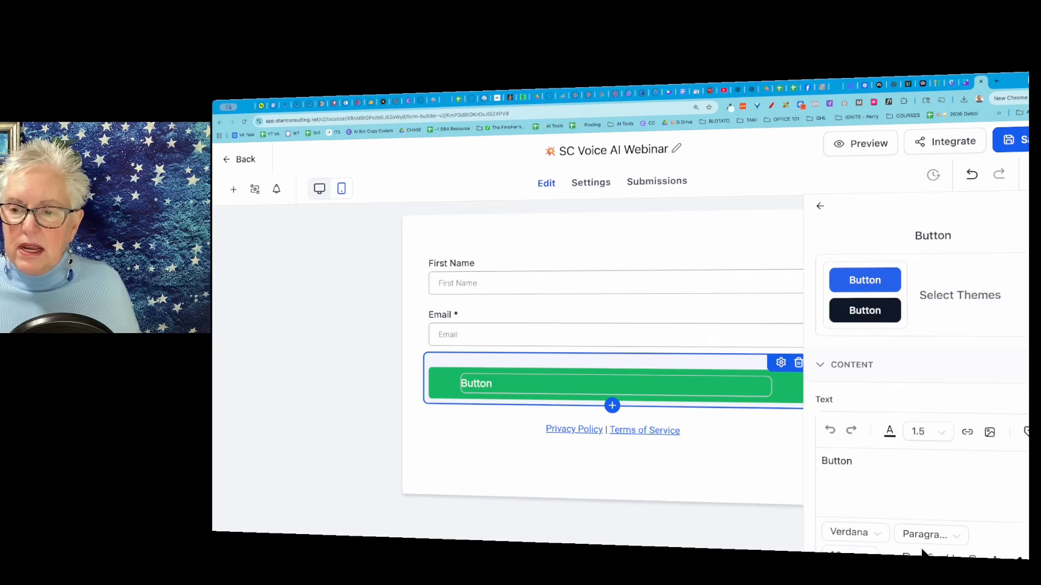
{"action": "scroll", "coordinate": [938, 353], "scroll_direction": "down", "scroll_amount": 1}
{"action": "scroll", "coordinate": [937, 353], "scroll_direction": "down", "scroll_amount": 10}
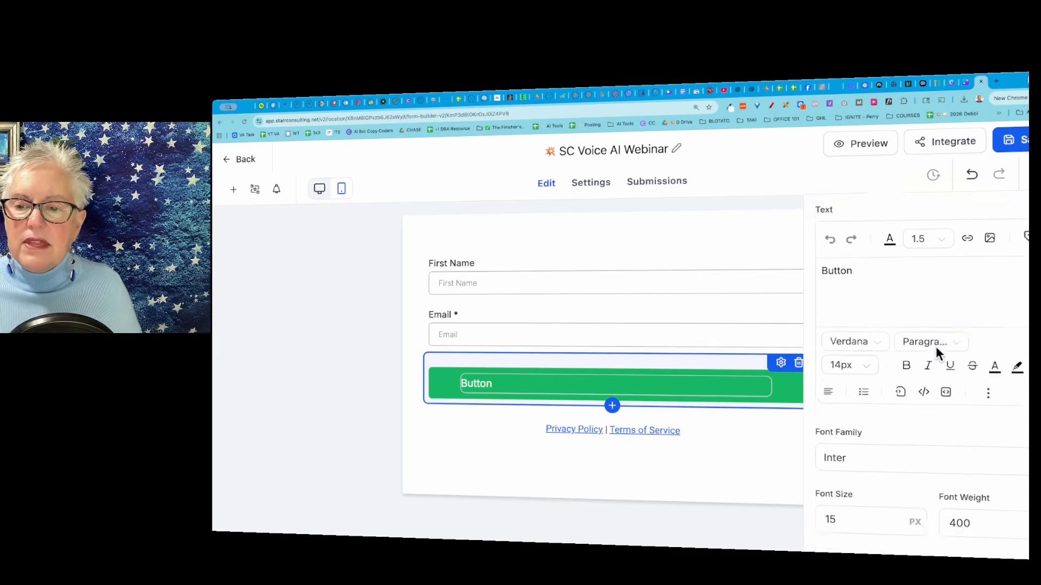
{"action": "scroll", "coordinate": [938, 355], "scroll_direction": "up", "scroll_amount": 10}
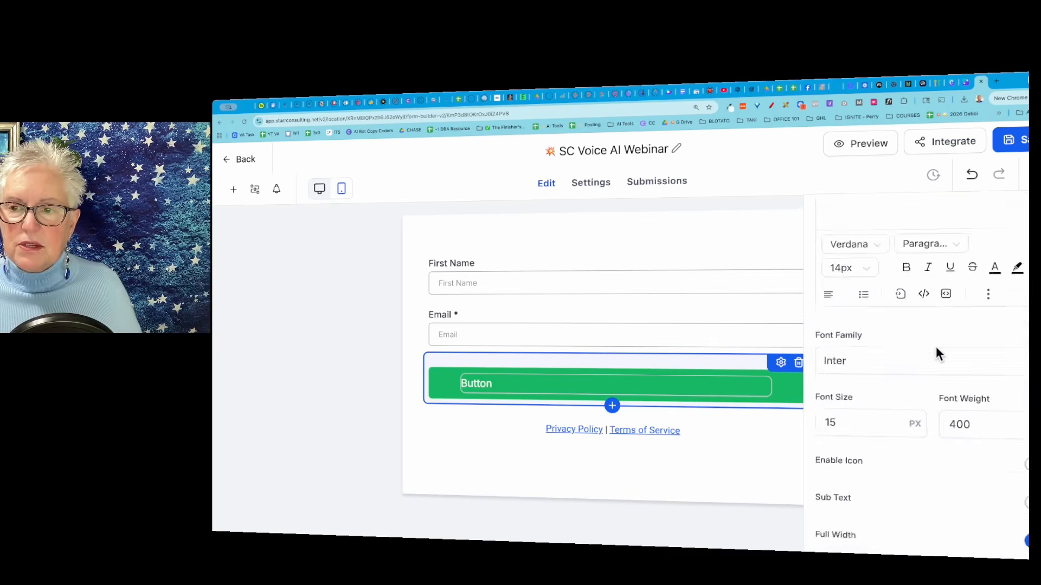
{"action": "scroll", "coordinate": [936, 354], "scroll_direction": "down", "scroll_amount": 3}
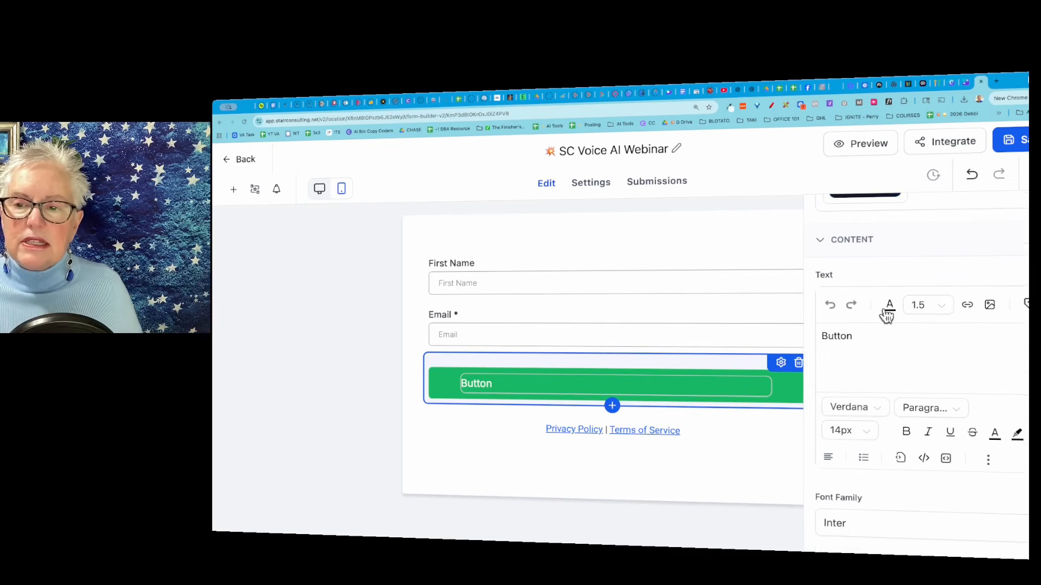
{"action": "double_click", "coordinate": [840, 338]}
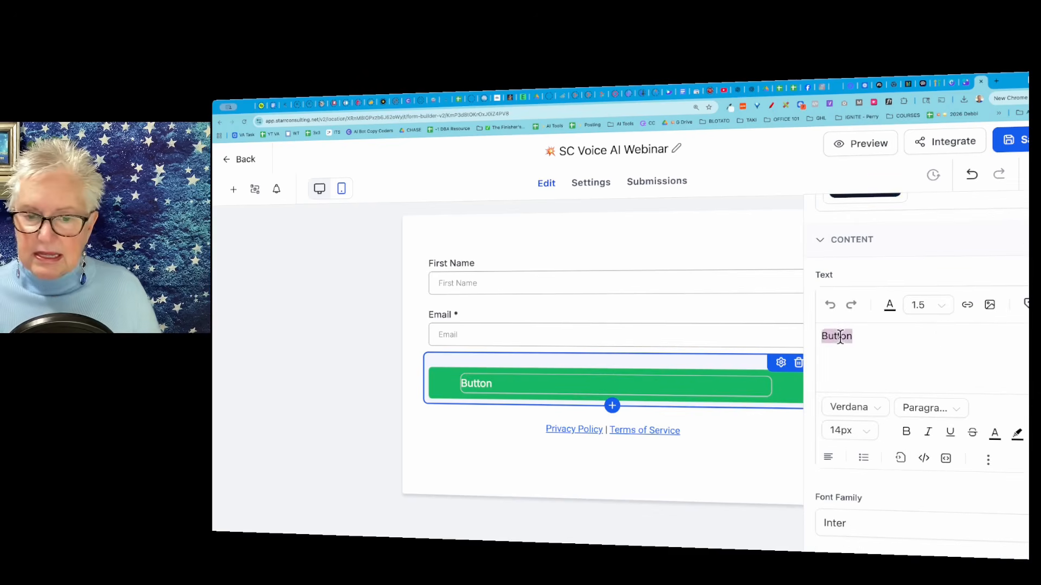
{"action": "type", "text": "Save"}
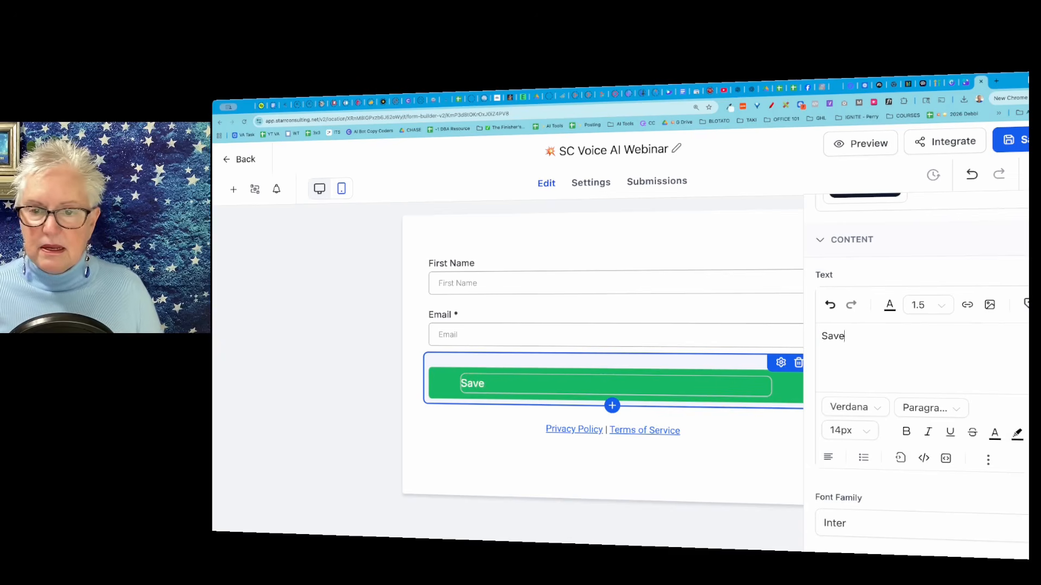
{"action": "type", "text": " My Seat "}
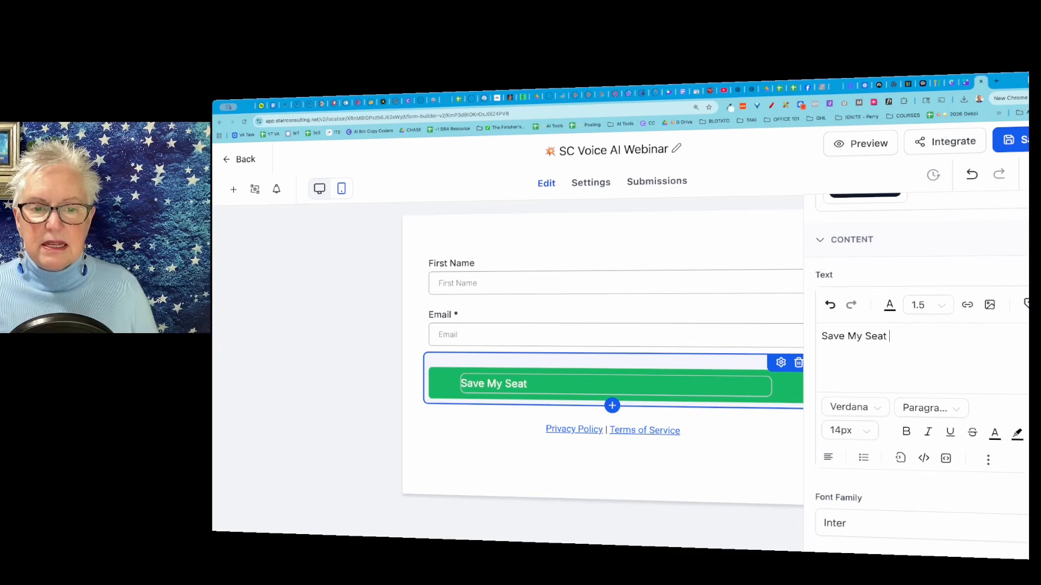
{"action": "type", "text": "for the Webinar"}
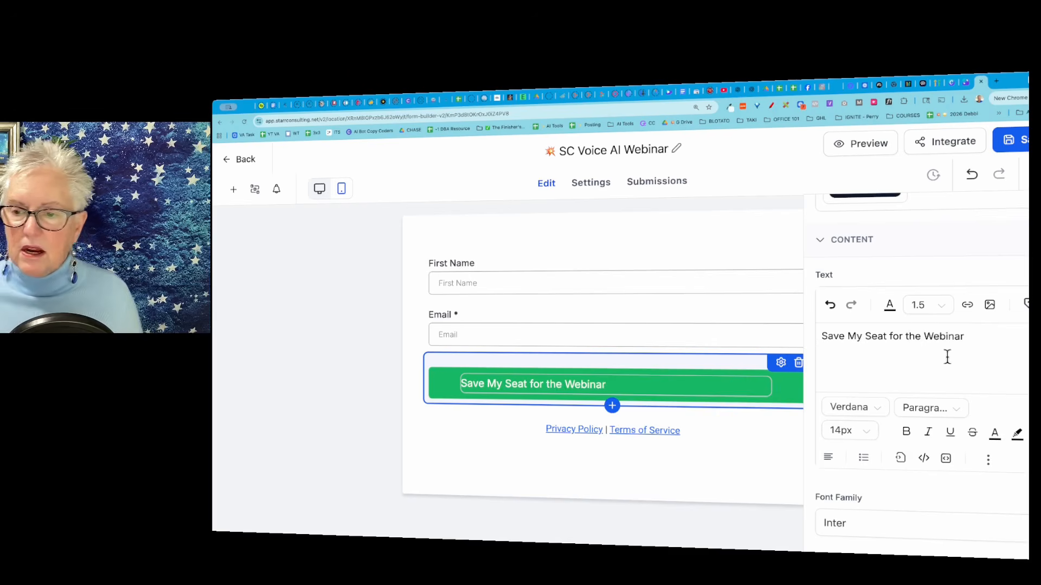
Set the submit button's background to the blue #1839BDFF and close the button's settings.
{"action": "scroll", "coordinate": [1020, 357], "scroll_direction": "down", "scroll_amount": 6}
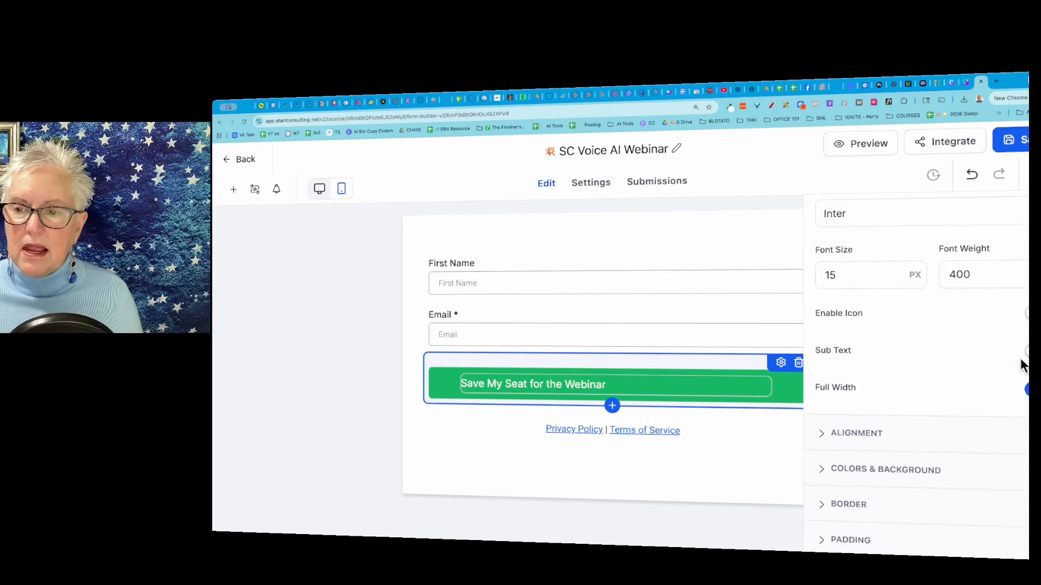
{"action": "scroll", "coordinate": [968, 355], "scroll_direction": "down", "scroll_amount": 3}
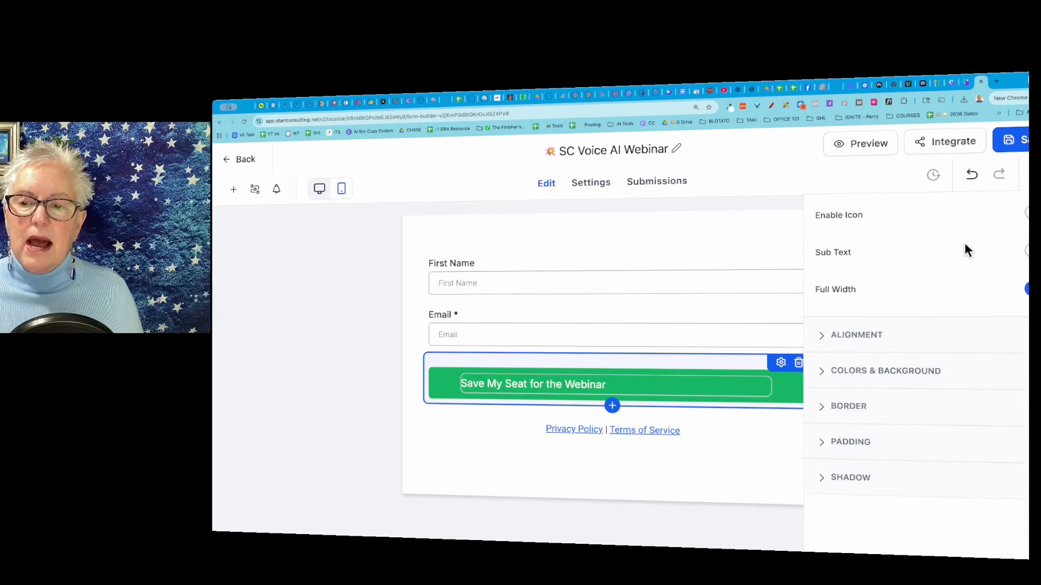
{"action": "left_click", "coordinate": [827, 377]}
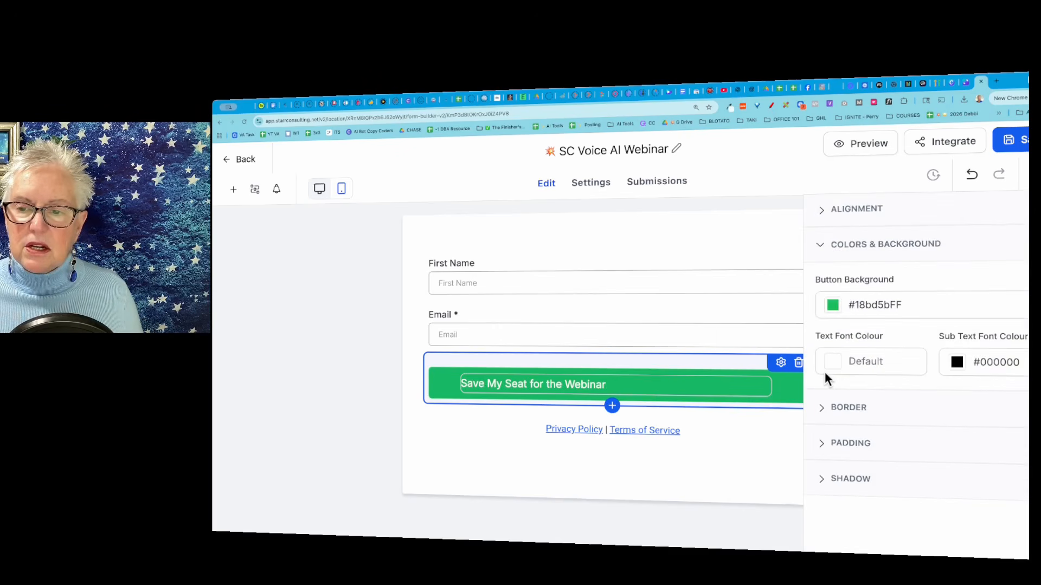
{"action": "left_click", "coordinate": [835, 308]}
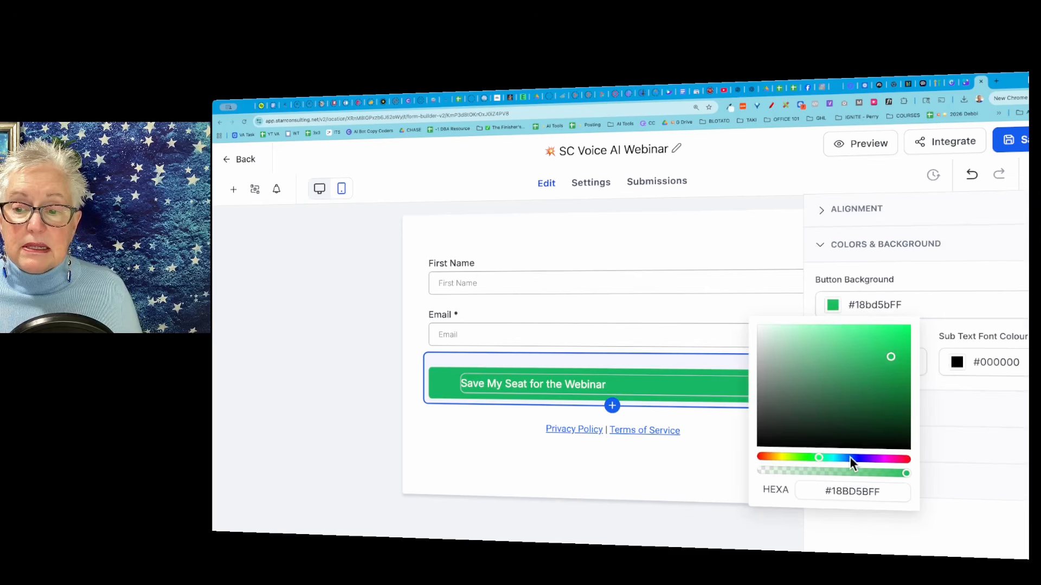
{"action": "left_click", "coordinate": [851, 491]}
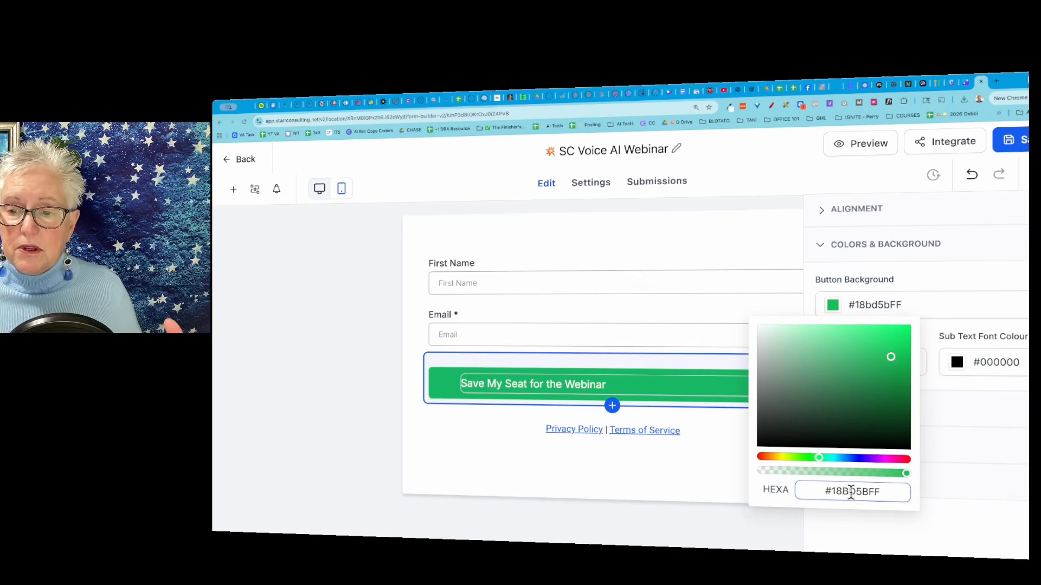
{"action": "left_click", "coordinate": [854, 458]}
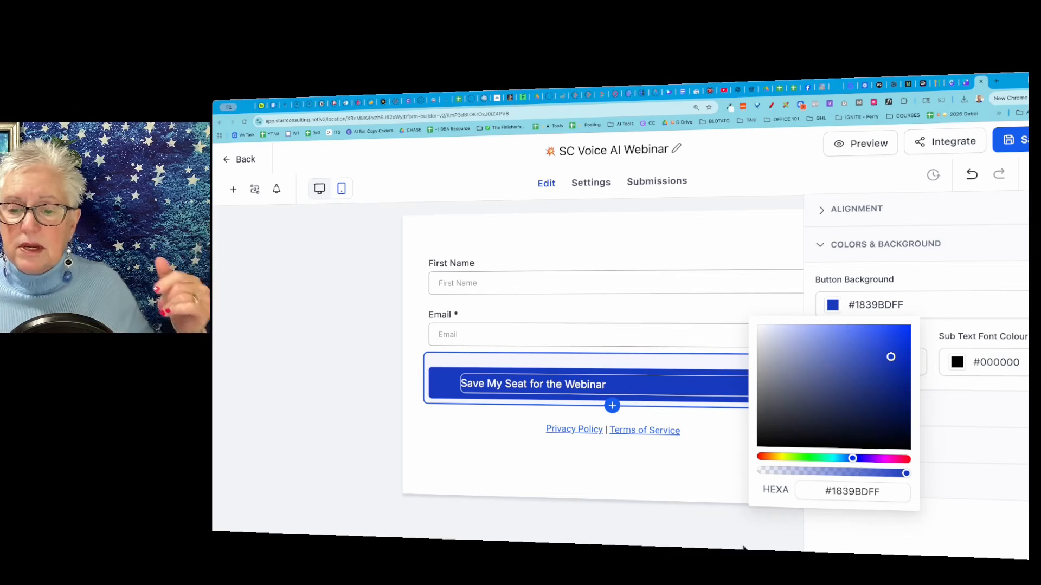
{"action": "left_click", "coordinate": [747, 533]}
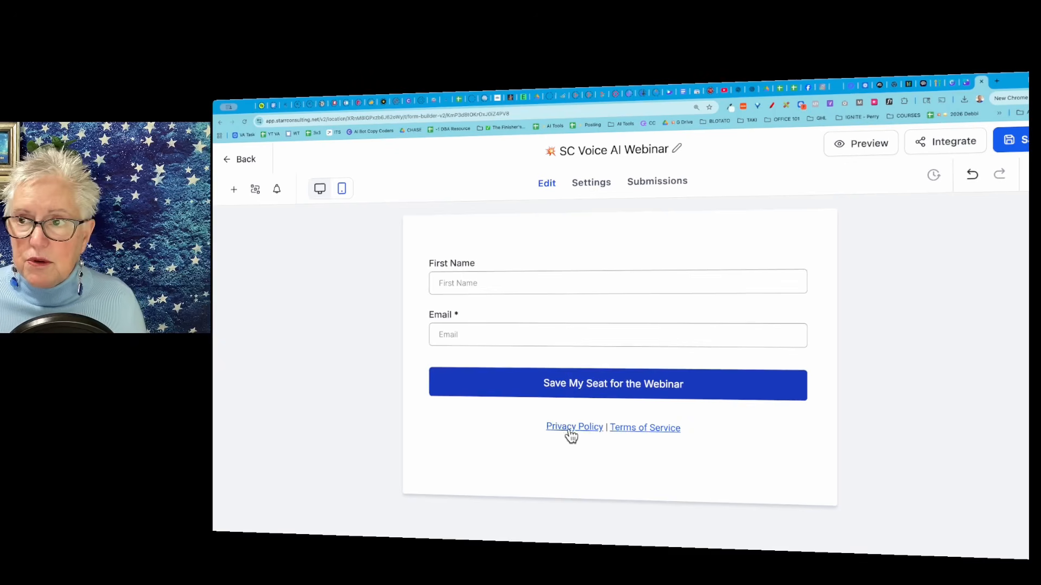
Check where the footer's Privacy Policy link leads and inspect the Terms of Service link text in the form.
{"action": "left_click", "coordinate": [588, 428]}
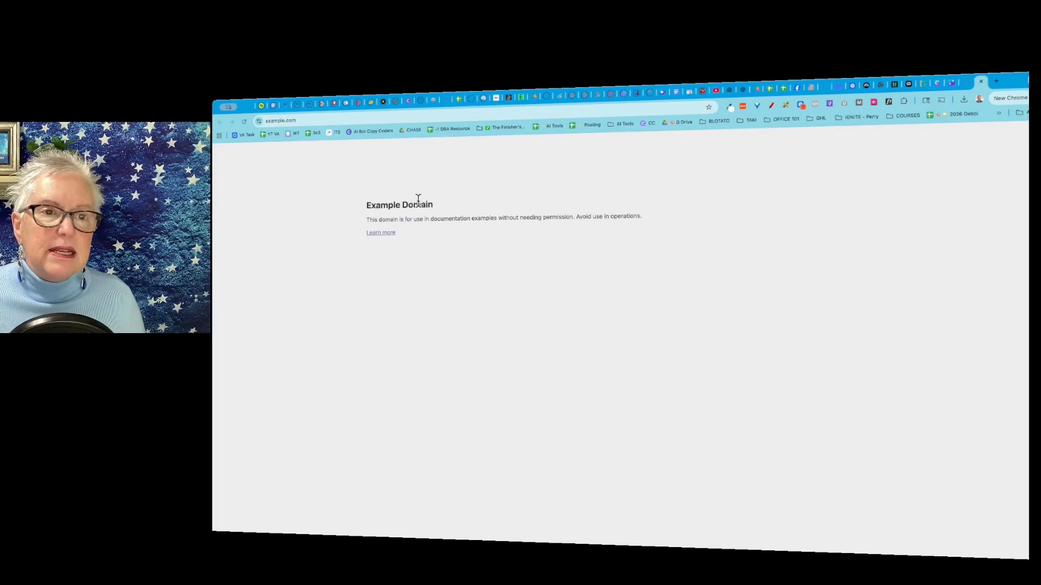
{"action": "left_click", "coordinate": [980, 82]}
{"action": "scroll", "coordinate": [817, 428], "scroll_direction": "down", "scroll_amount": 2}
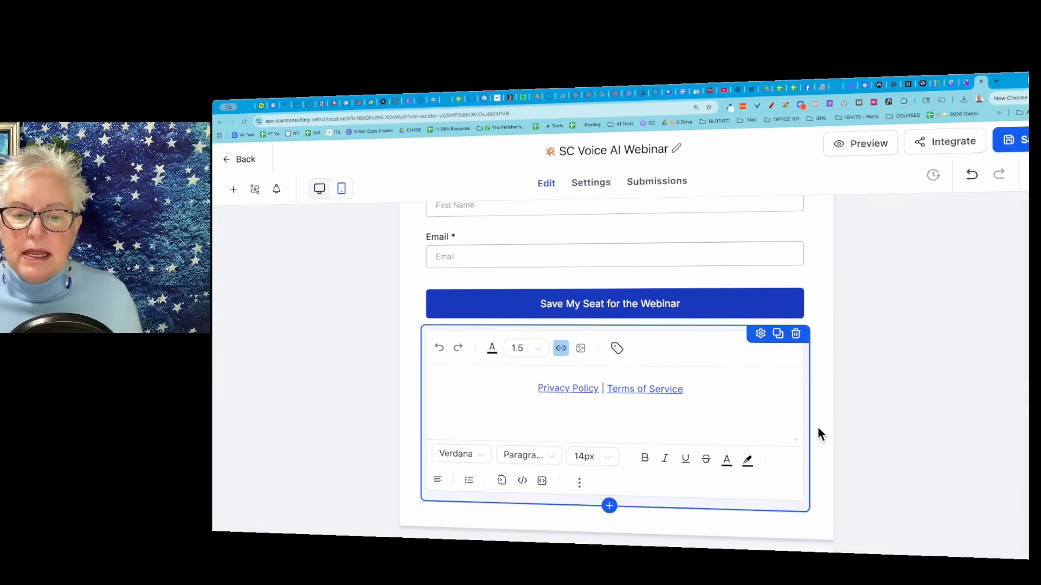
{"action": "left_click", "coordinate": [694, 387]}
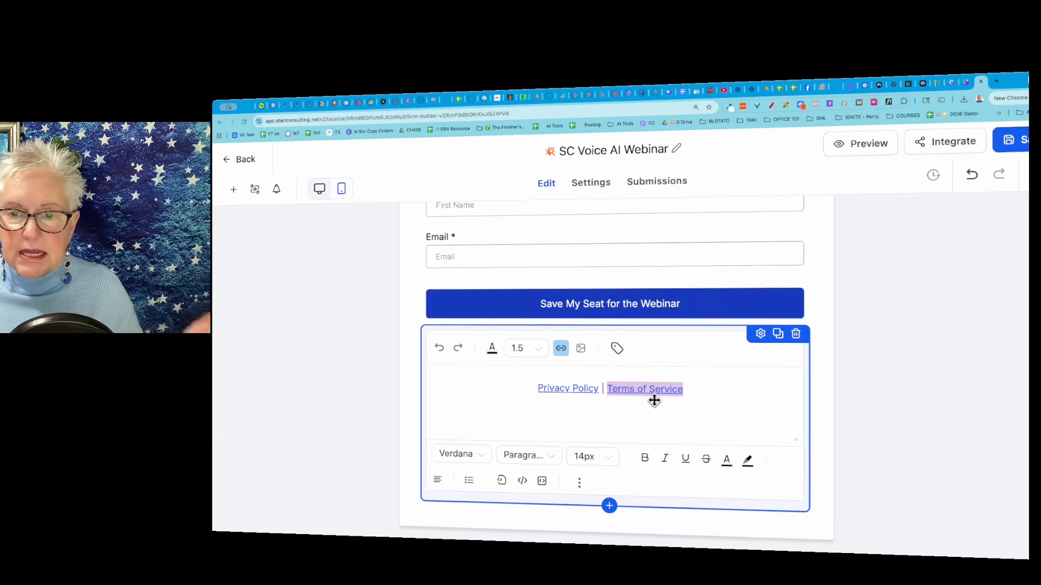
{"action": "left_click", "coordinate": [966, 376]}
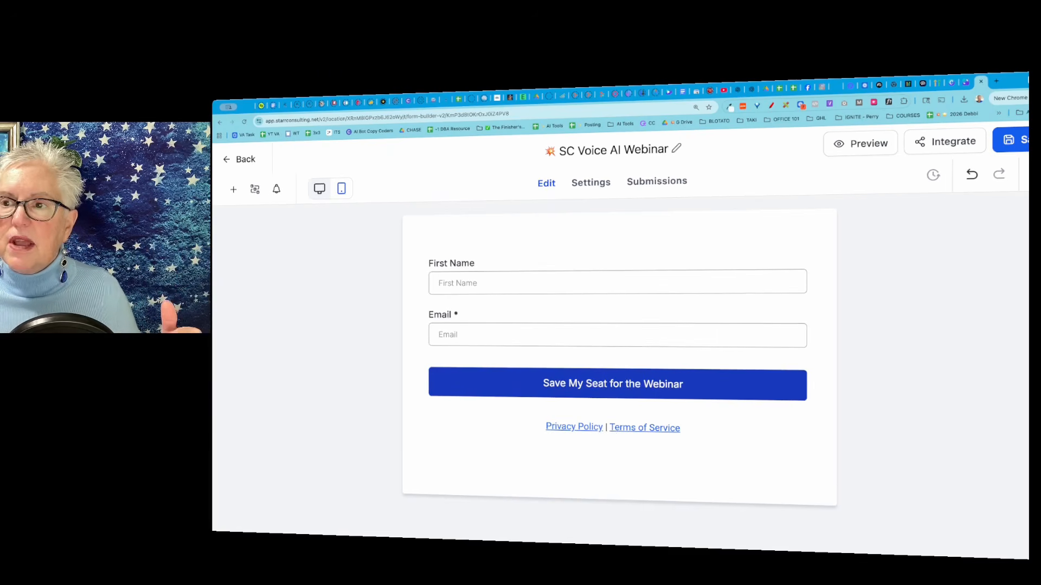
Save the webinar form and return to the forms list.
{"action": "left_click", "coordinate": [1023, 142]}
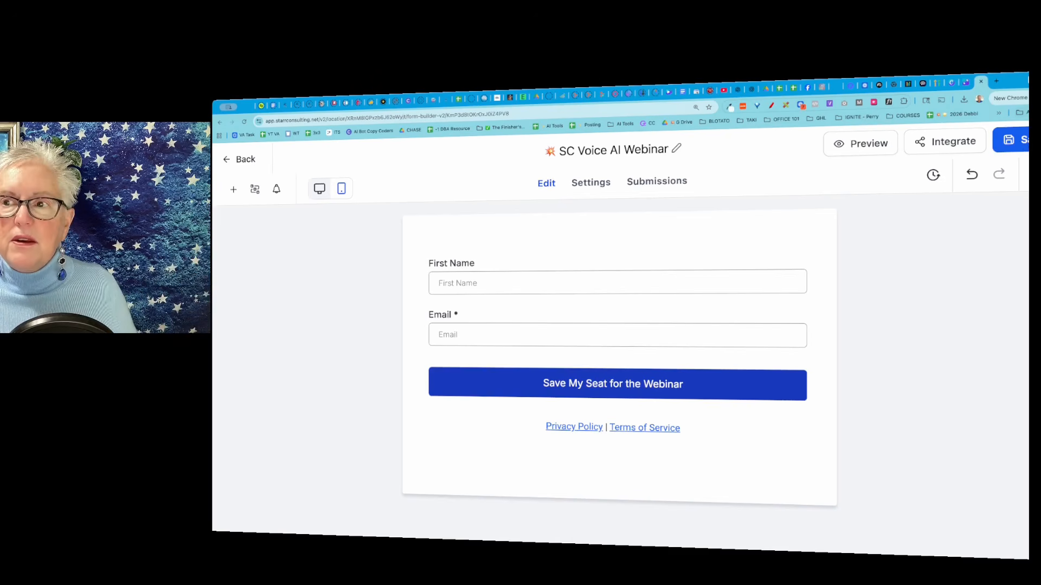
{"action": "left_click", "coordinate": [239, 160]}
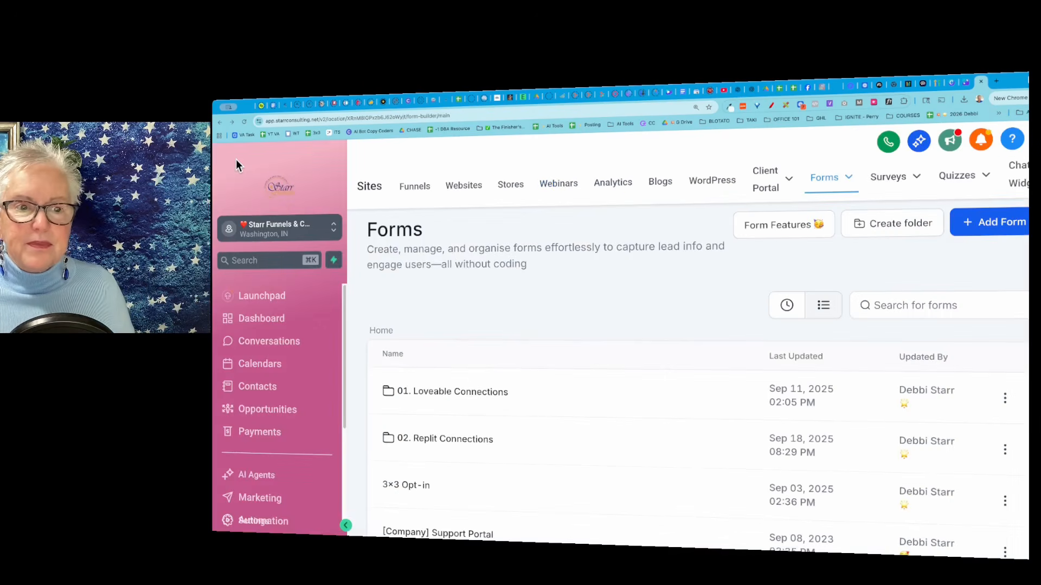
Look through the forms list and switch it to the Recent view.
{"action": "scroll", "coordinate": [556, 404], "scroll_direction": "down", "scroll_amount": 6}
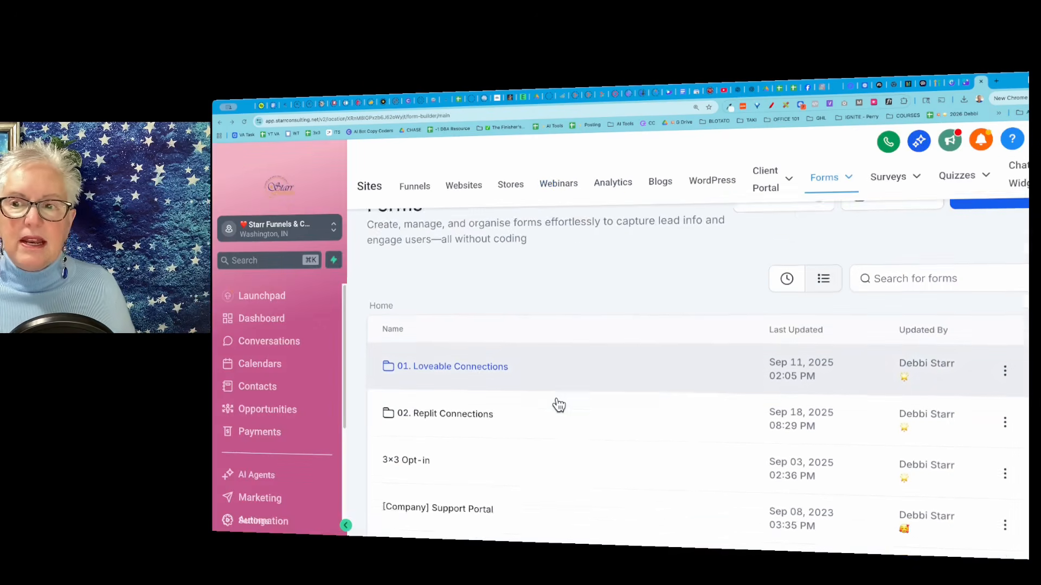
{"action": "scroll", "coordinate": [558, 404], "scroll_direction": "up", "scroll_amount": 6}
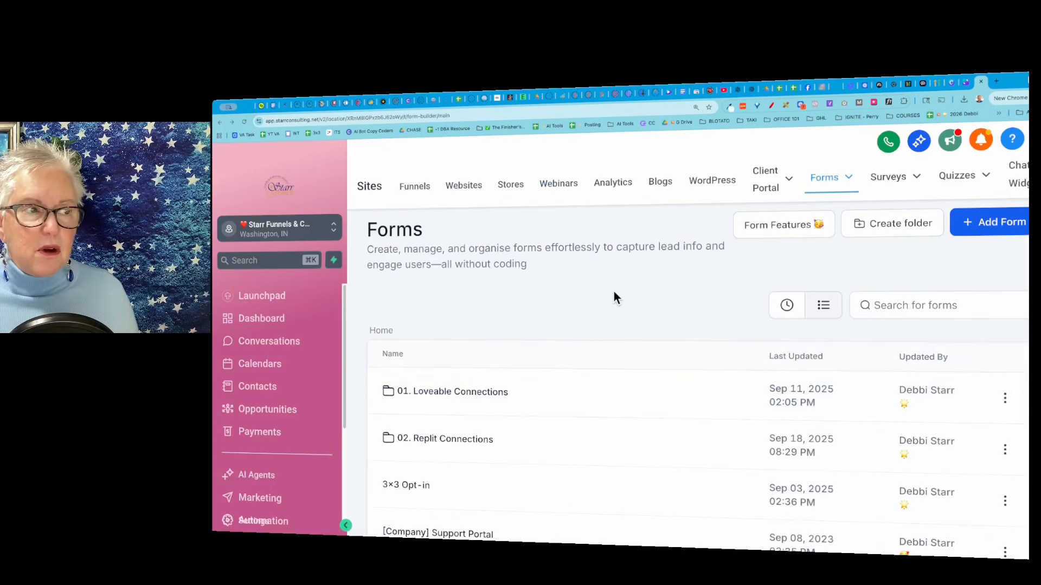
{"action": "scroll", "coordinate": [589, 434], "scroll_direction": "down", "scroll_amount": 6}
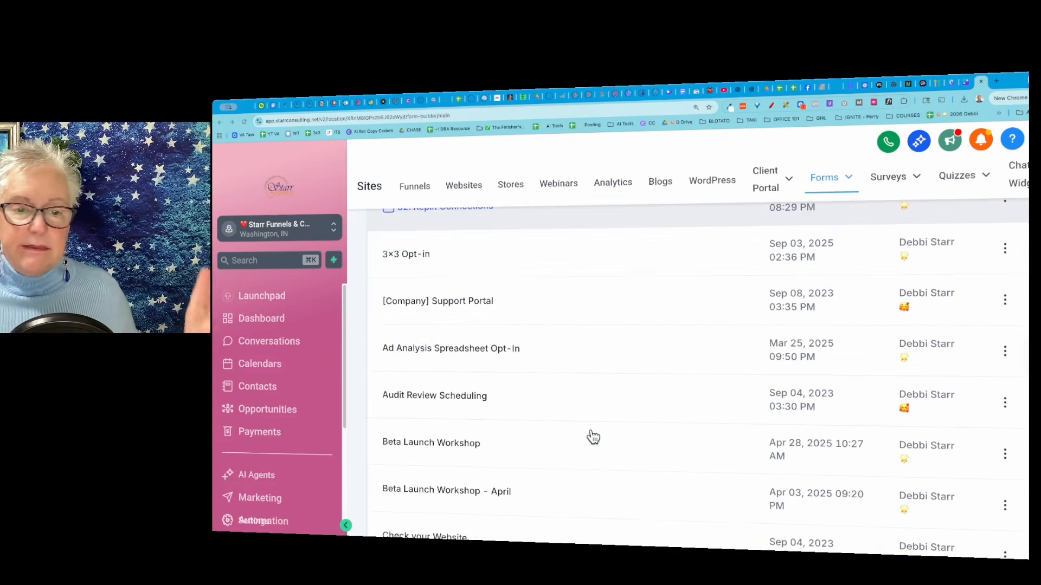
{"action": "scroll", "coordinate": [594, 437], "scroll_direction": "up", "scroll_amount": 6}
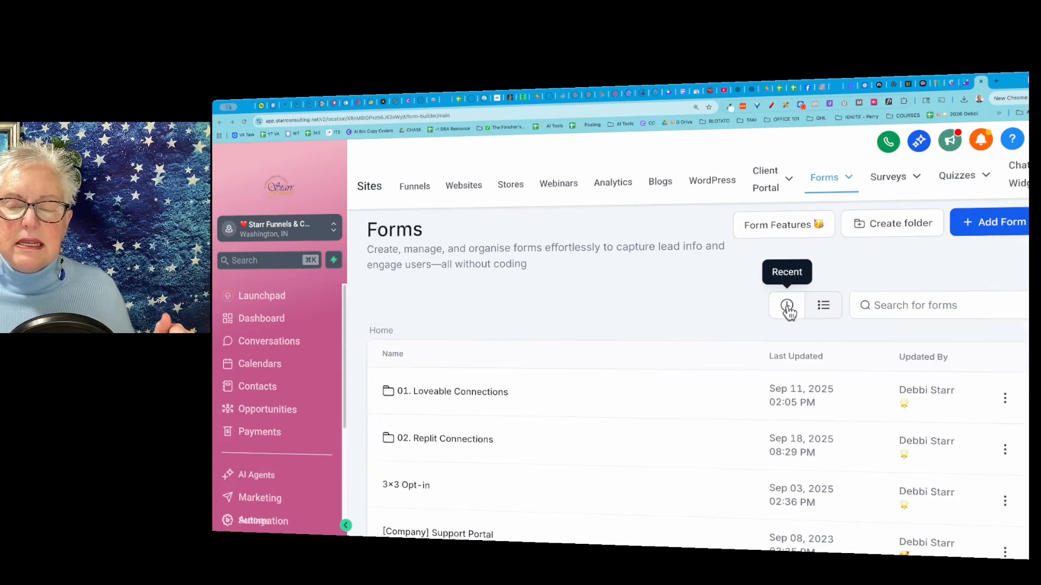
{"action": "left_click", "coordinate": [787, 307]}
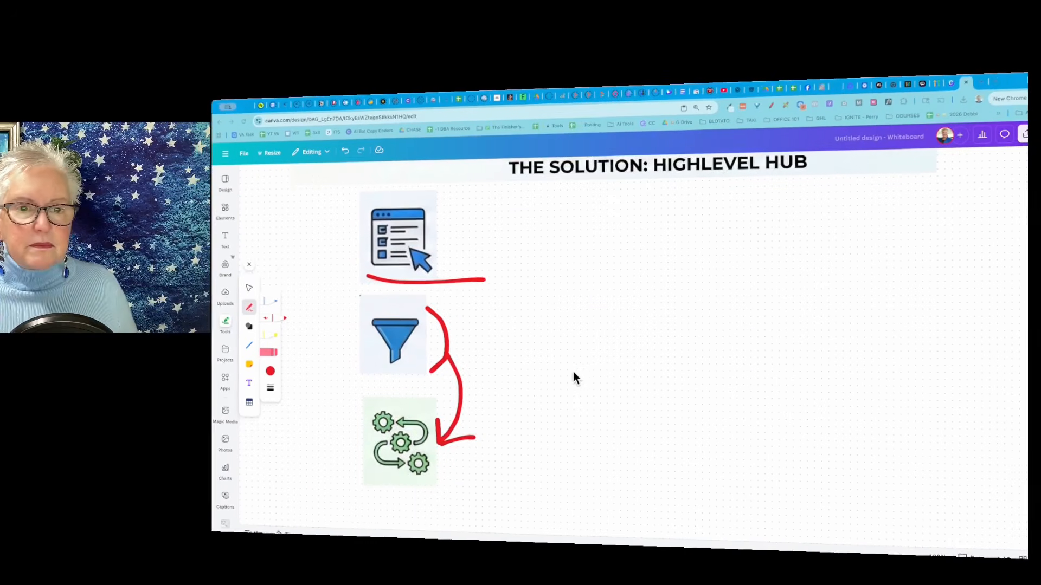
{"action": "scroll", "coordinate": [574, 374], "scroll_direction": "up", "scroll_amount": 6}
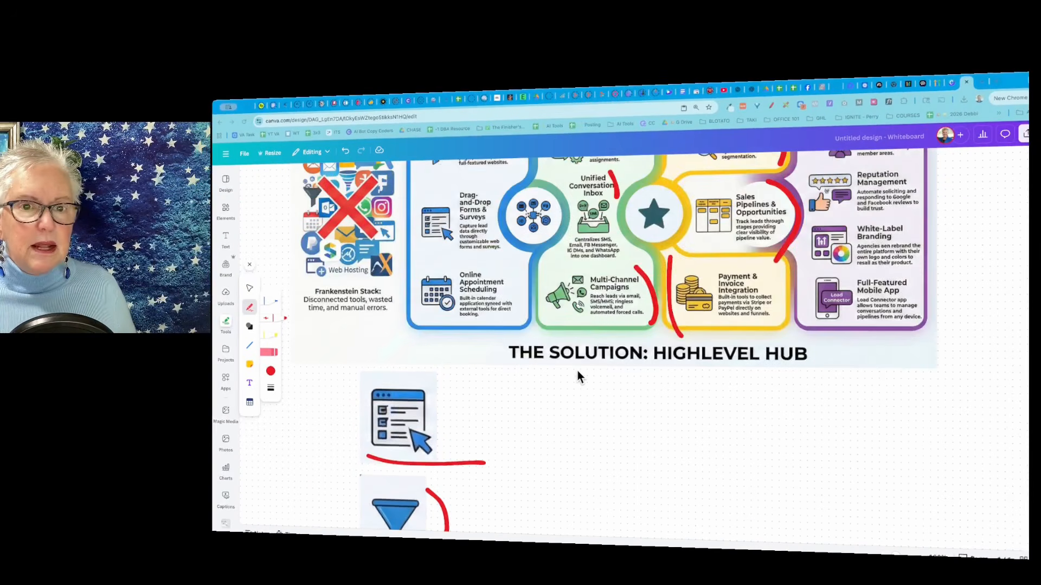